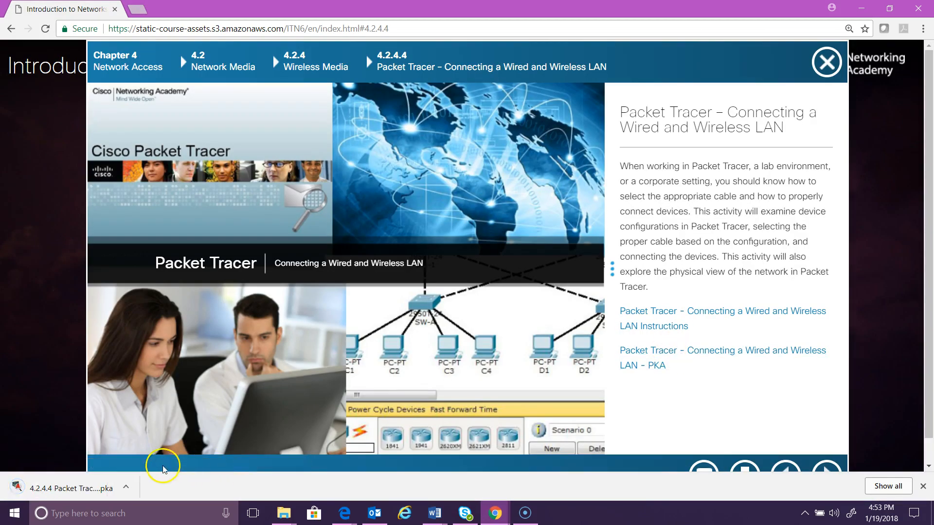
Step: Open the downloaded 4.2.4.4 Packet Tracer activity file and cancel the User Profile dialog
click(127, 491)
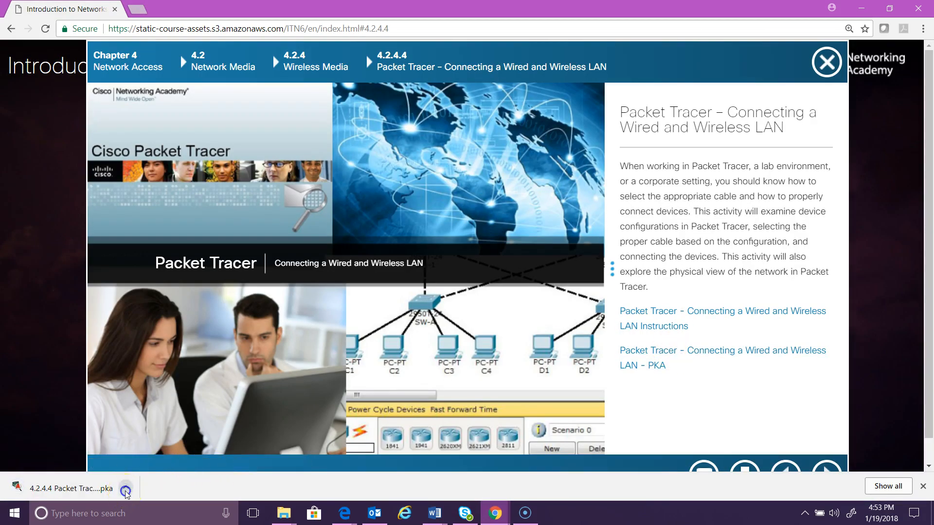
click(142, 413)
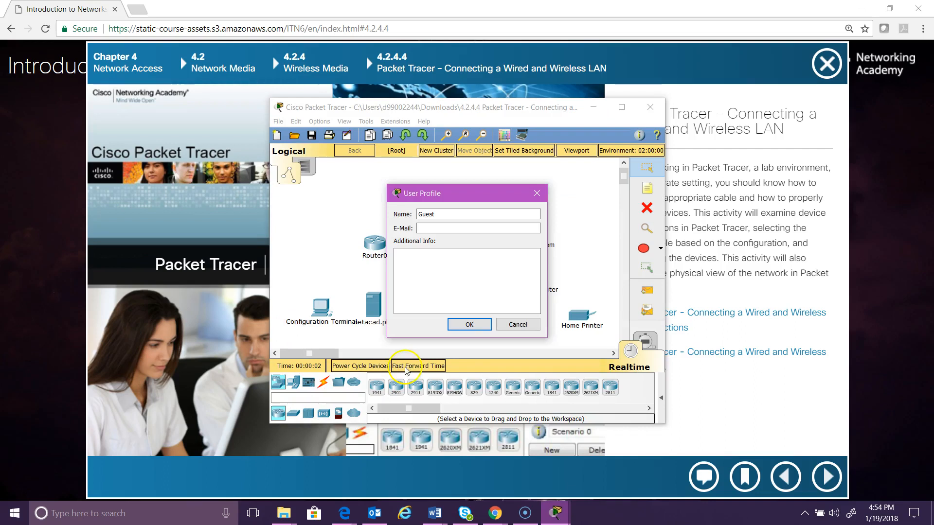
click(511, 326)
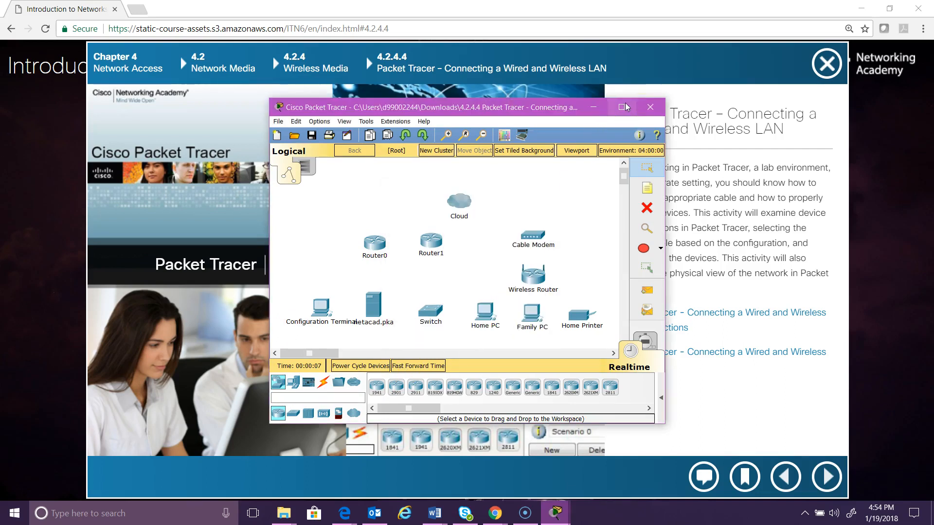
Step: Arrange the Packet Tracer workspace and the PT Activity instructions side by side, each filling half the screen
drag(521, 112, 0, 117)
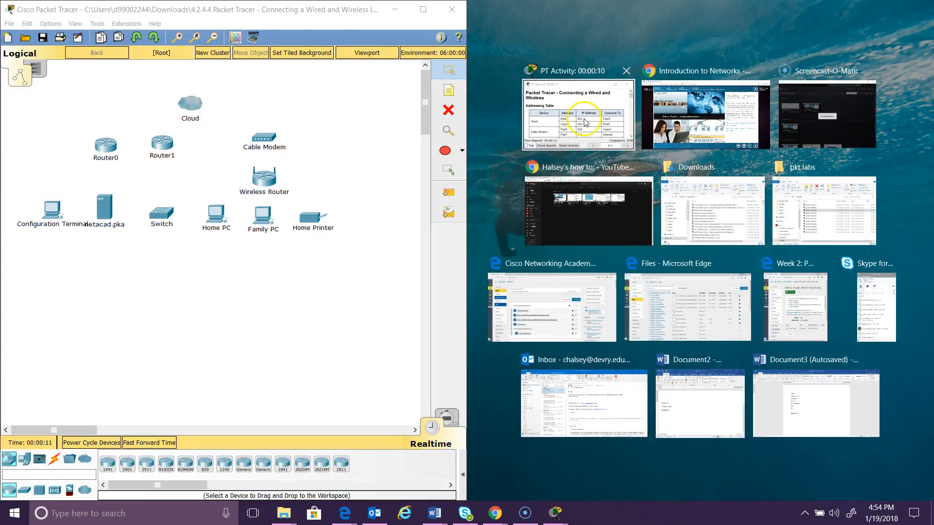
click(583, 108)
click(842, 74)
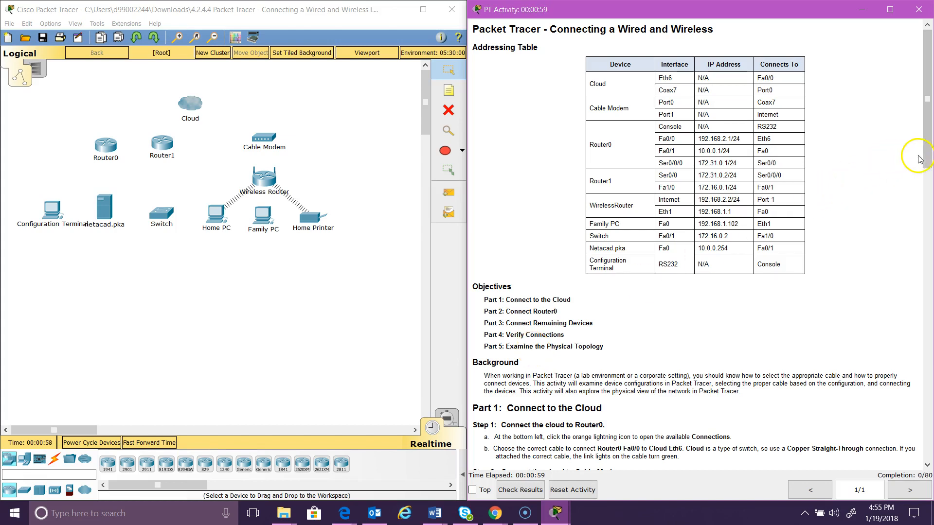
Step: Connect Router0 FastEthernet0/0 to Cloud Ethernet6 with a Copper Straight-Through cable
drag(930, 158, 930, 276)
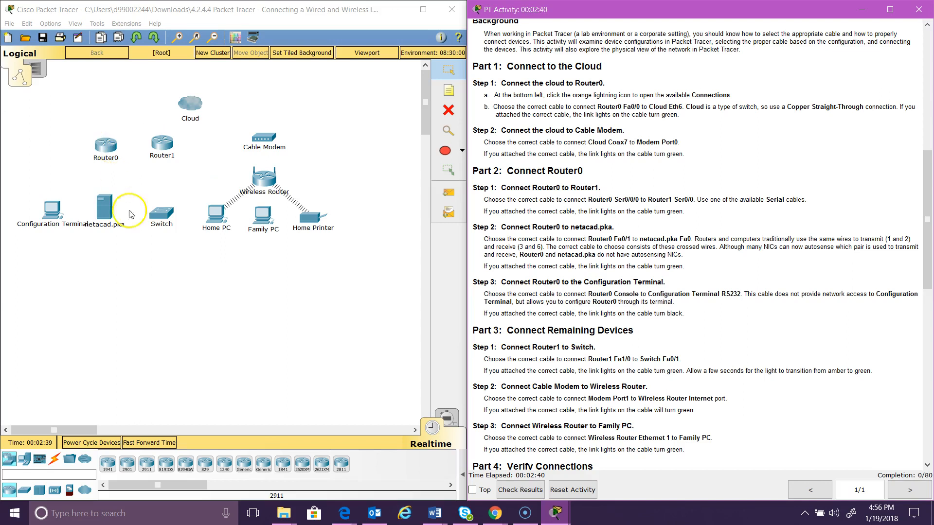
click(54, 459)
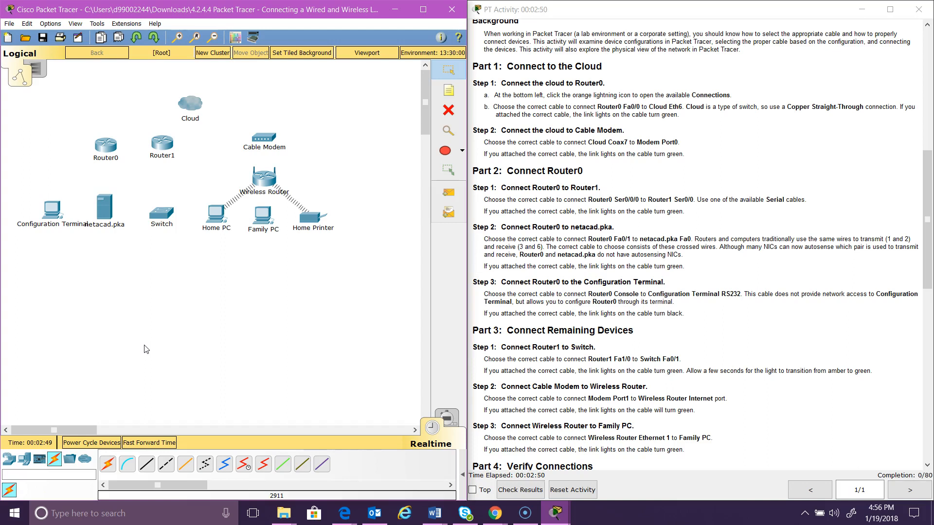
click(145, 465)
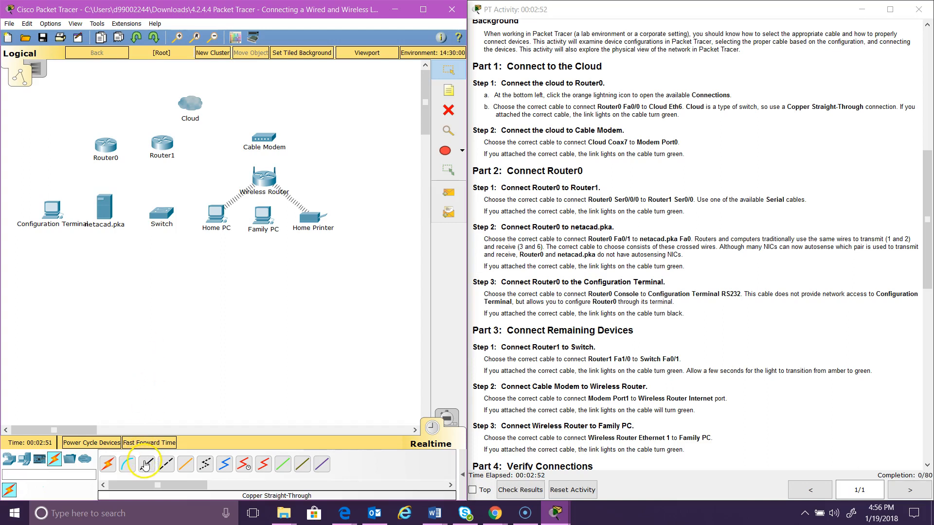
click(55, 460)
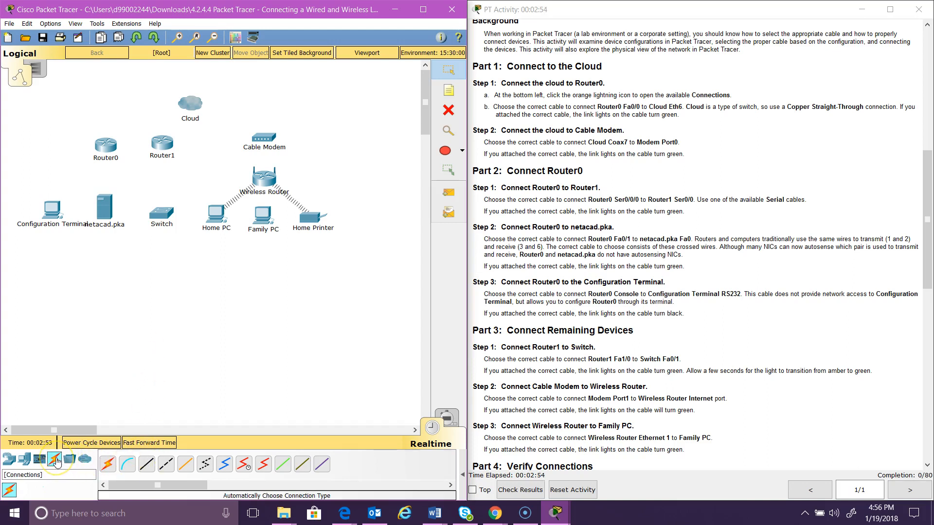
click(148, 466)
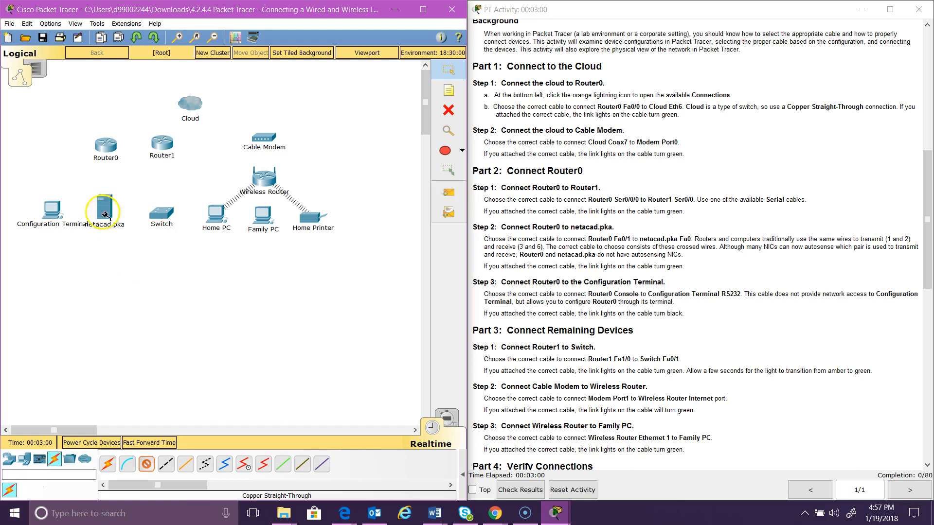
click(100, 144)
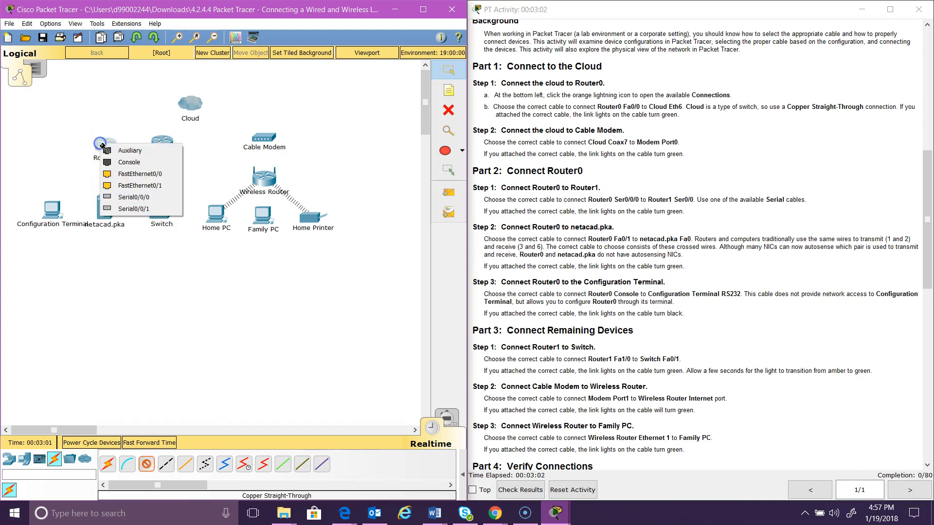
click(106, 174)
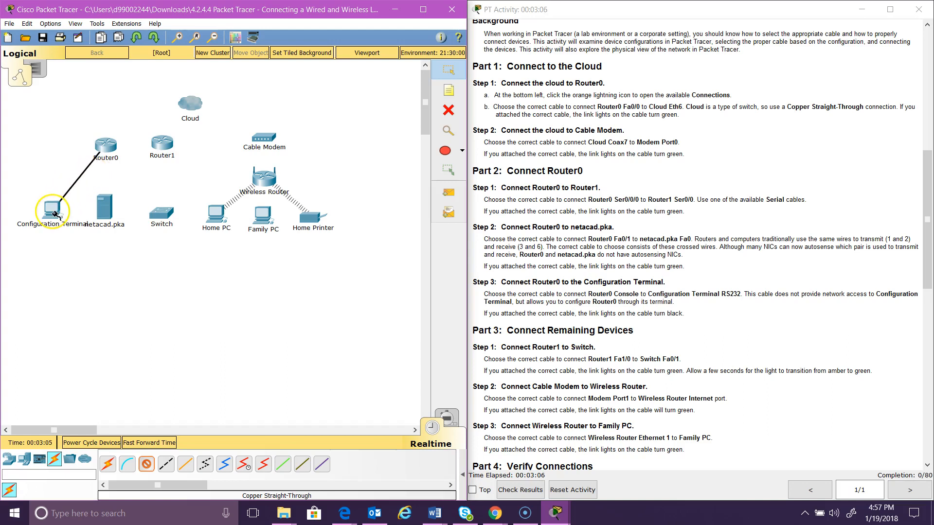
click(185, 104)
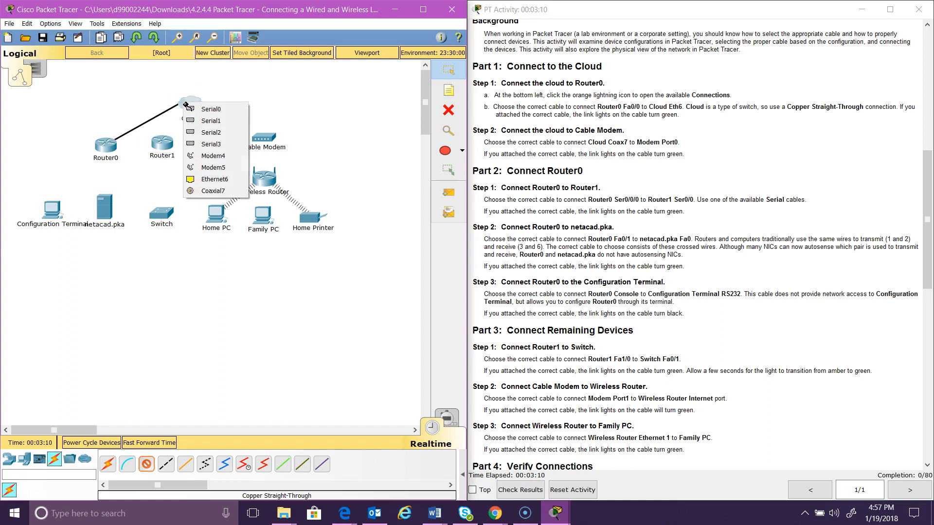
click(200, 179)
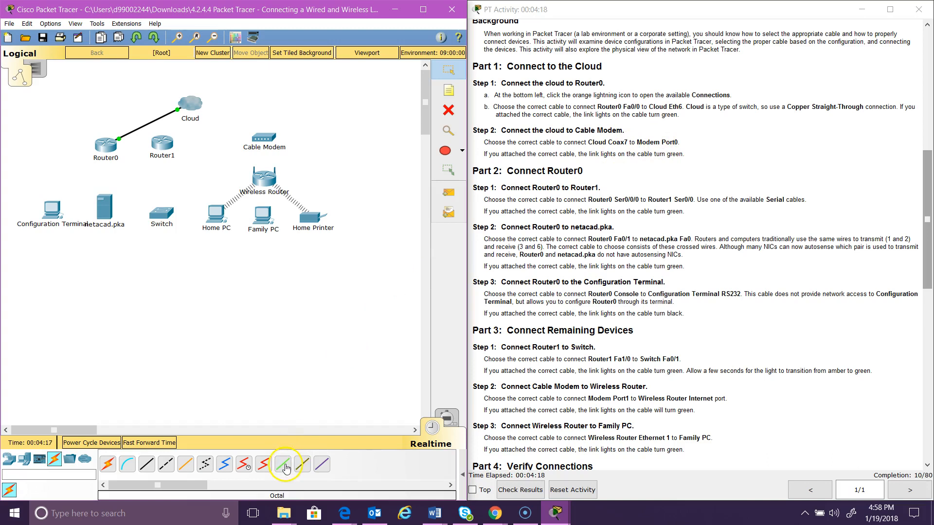
Step: Connect Cloud Coaxial7 to Cable Modem Port 0 with a Coaxial cable
click(224, 465)
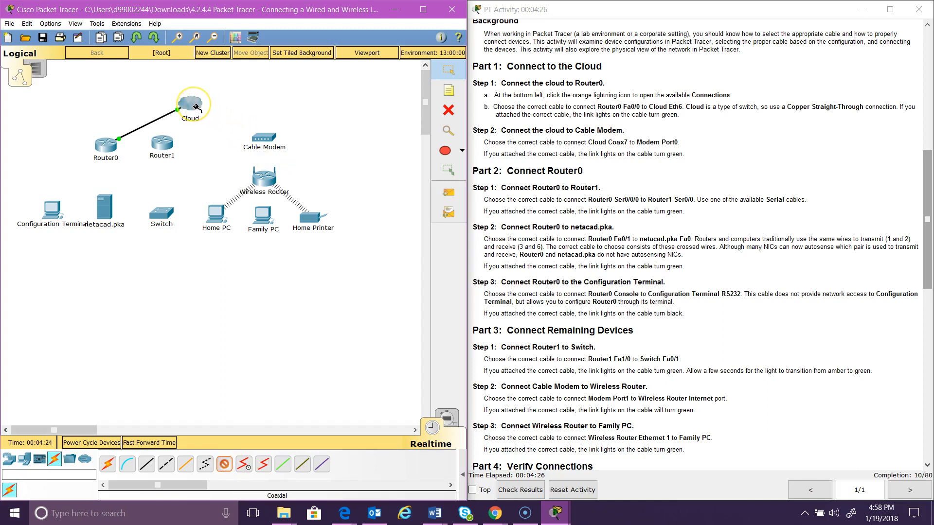
click(107, 146)
click(197, 104)
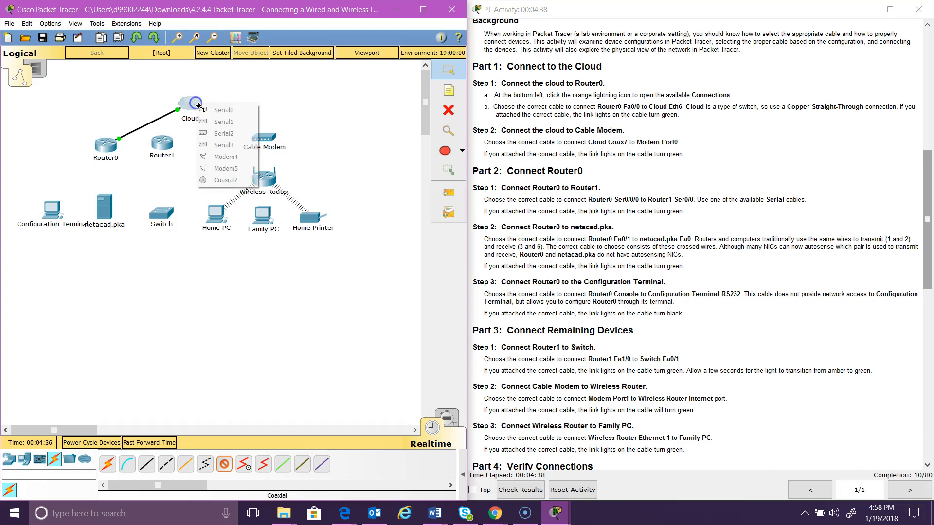
click(221, 179)
click(263, 138)
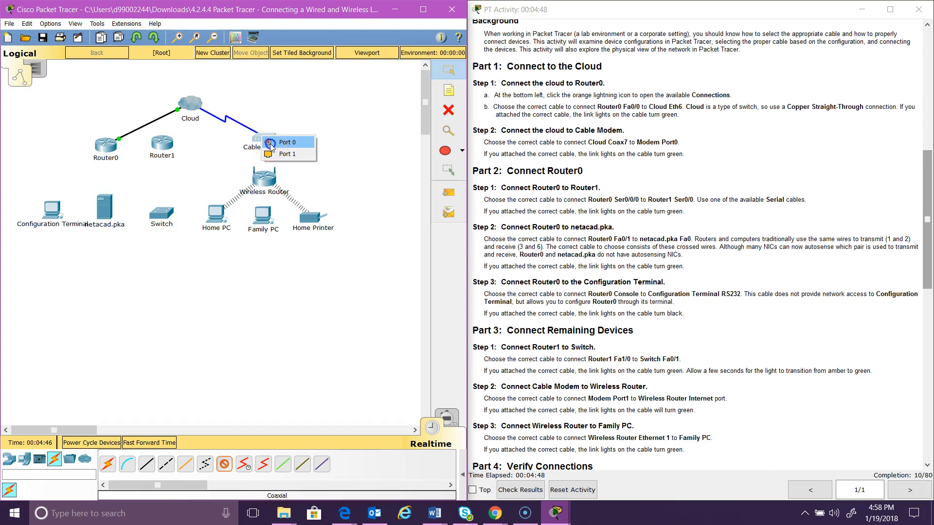
click(271, 145)
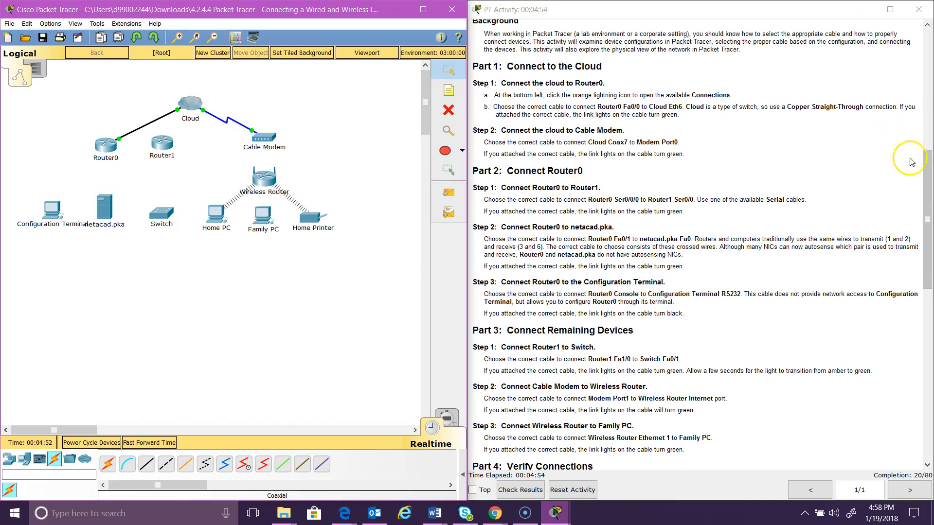
Step: Connect Router0 Serial0/0/0 to Router1 Serial0/0 with a Serial DCE cable, following Part 2 of the instructions
drag(929, 174, 930, 222)
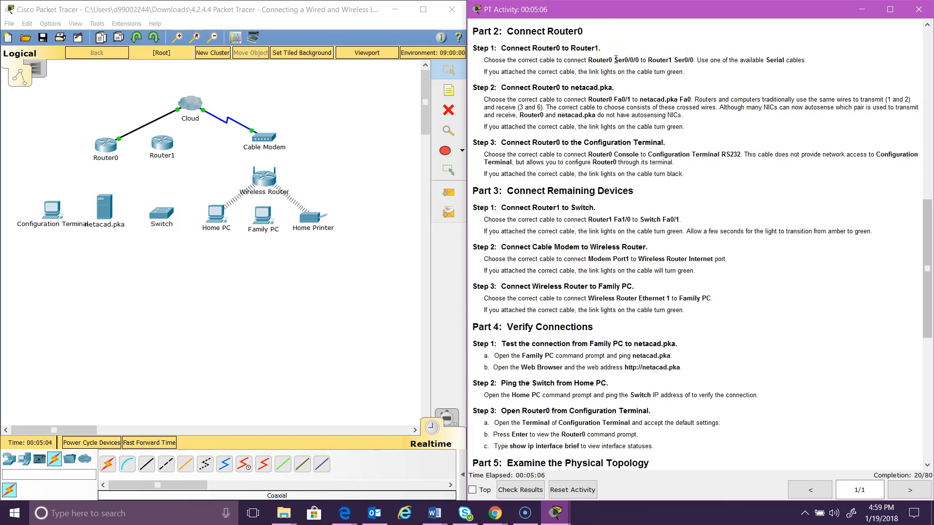
drag(614, 59, 690, 58)
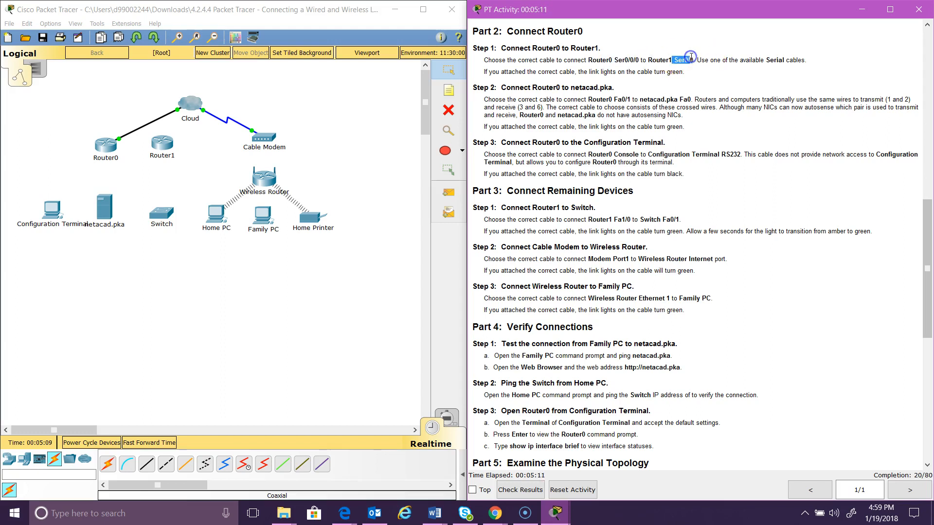
click(243, 468)
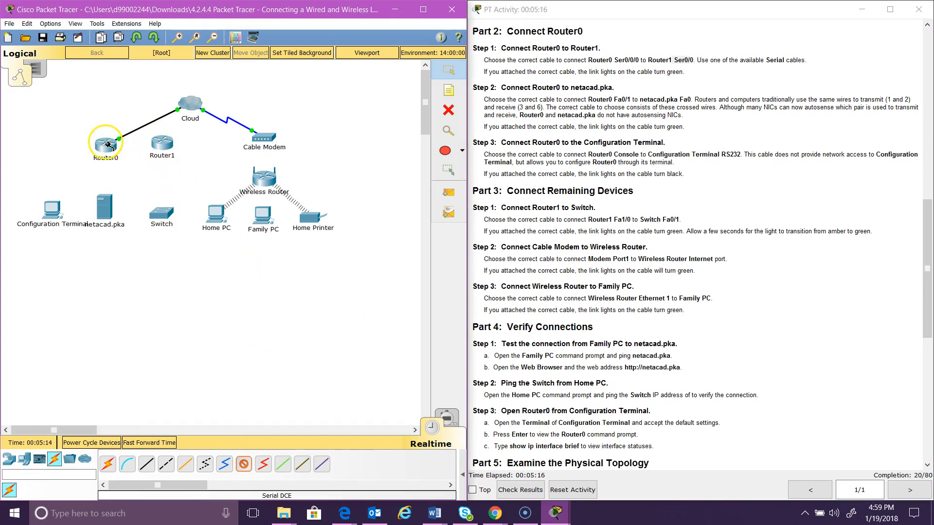
click(108, 144)
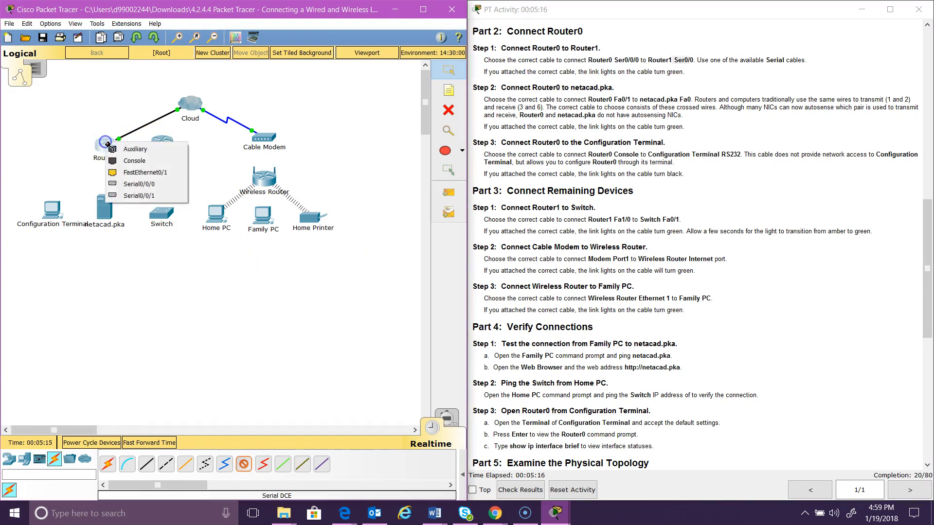
click(150, 185)
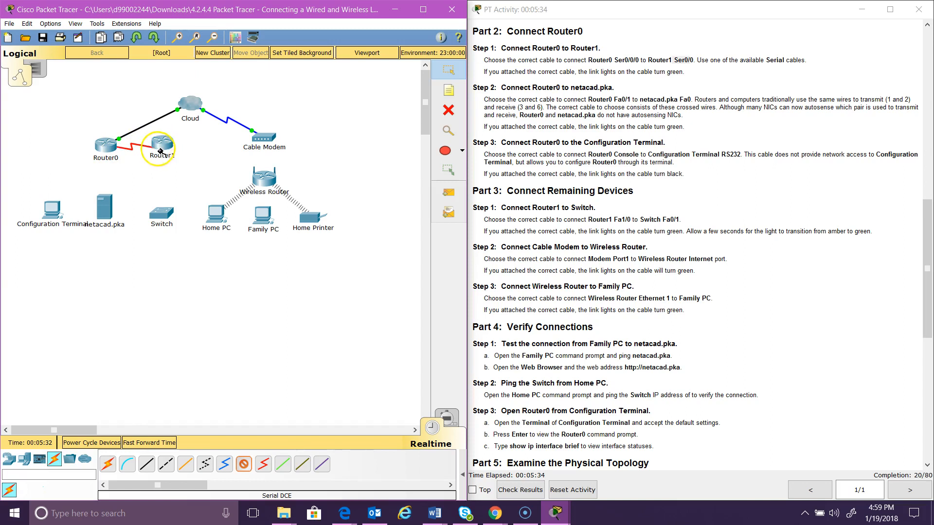
click(162, 145)
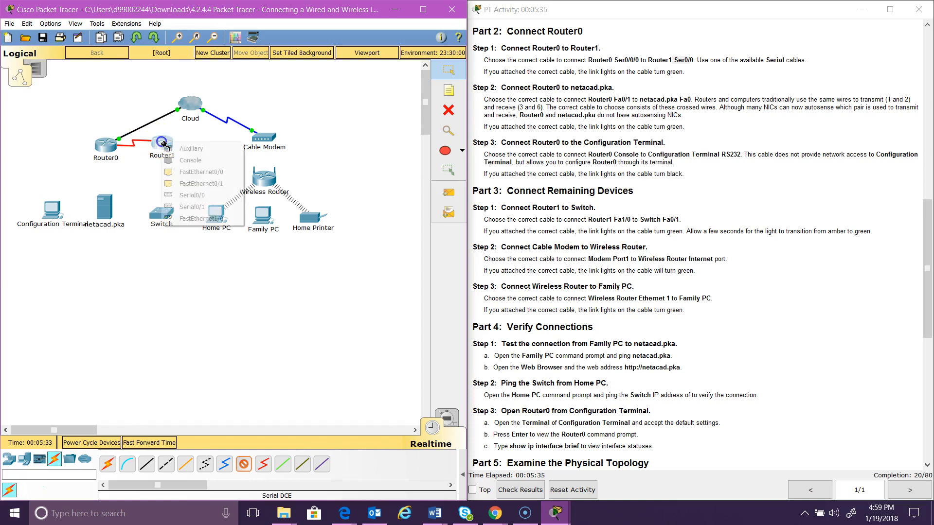
click(195, 195)
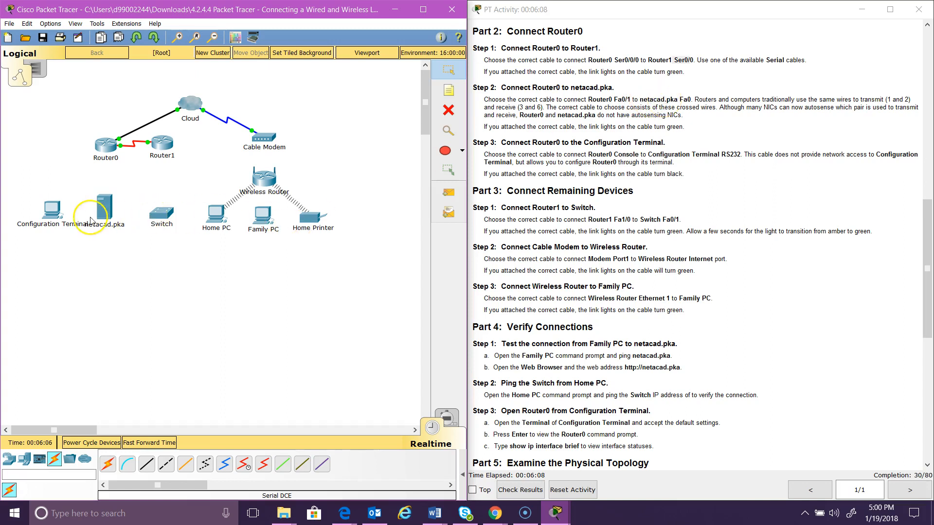
Step: Connect Router0 FastEthernet0/1 to netacad.pka FastEthernet0 with a Copper Cross-Over cable
drag(104, 214, 108, 214)
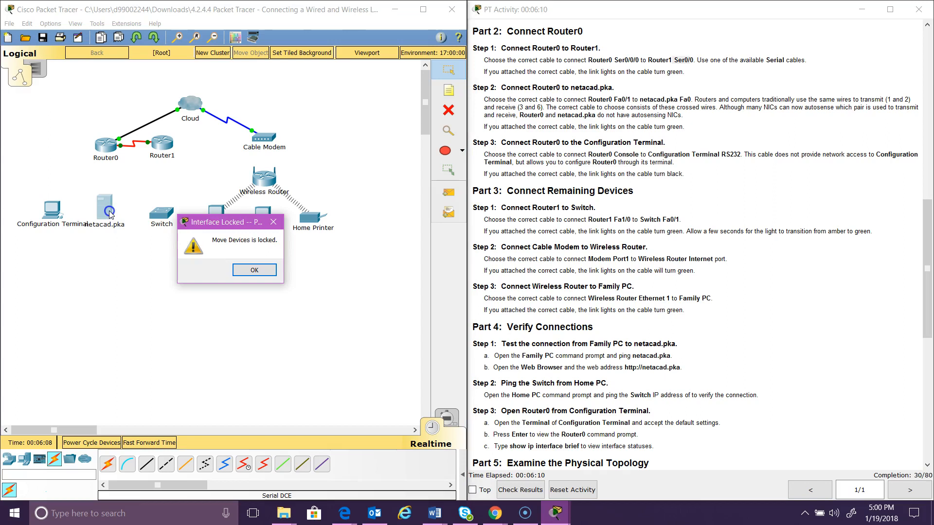
click(249, 269)
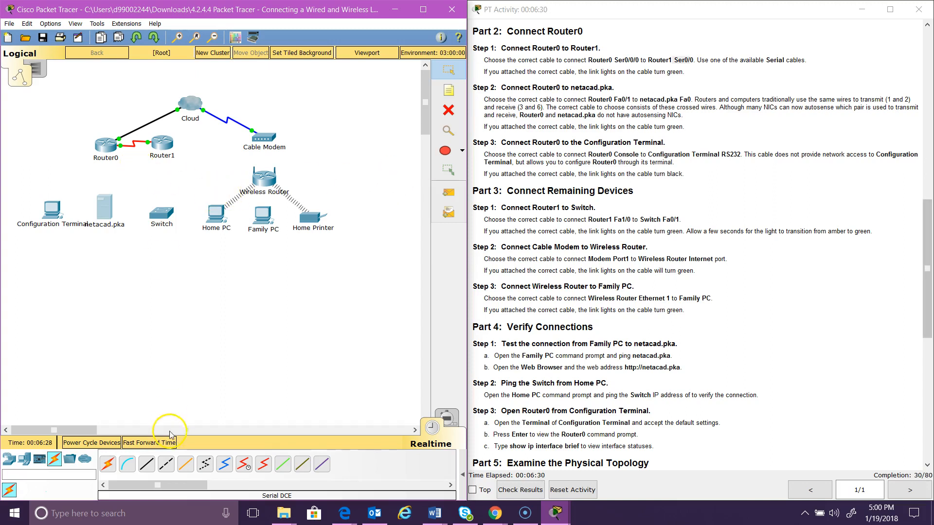
click(166, 465)
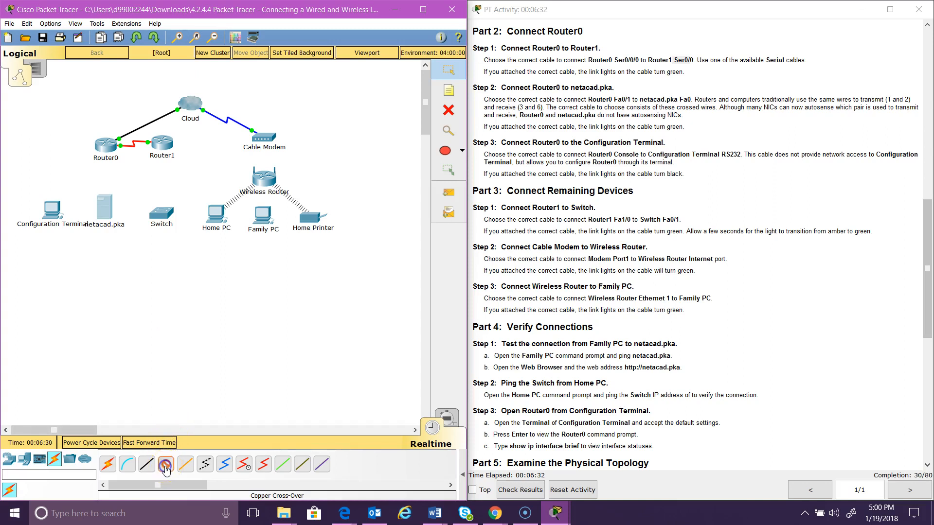
click(109, 146)
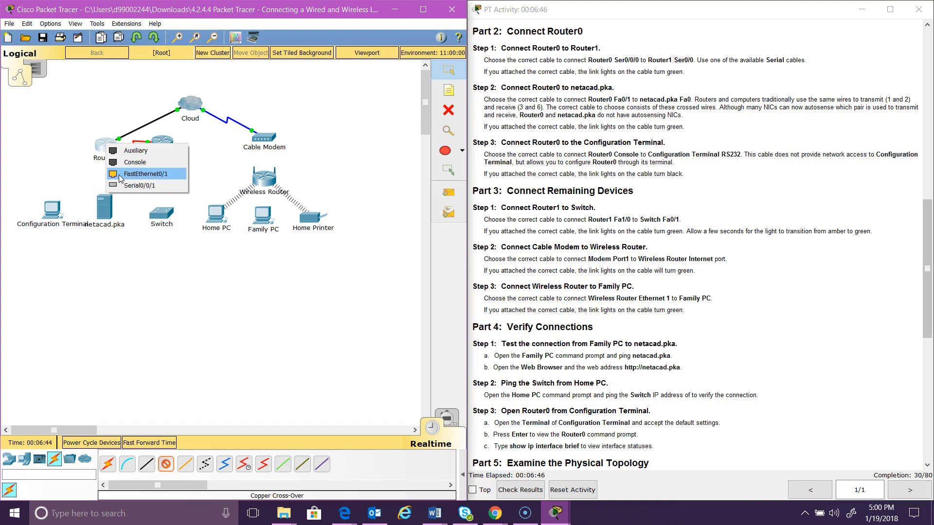
click(120, 175)
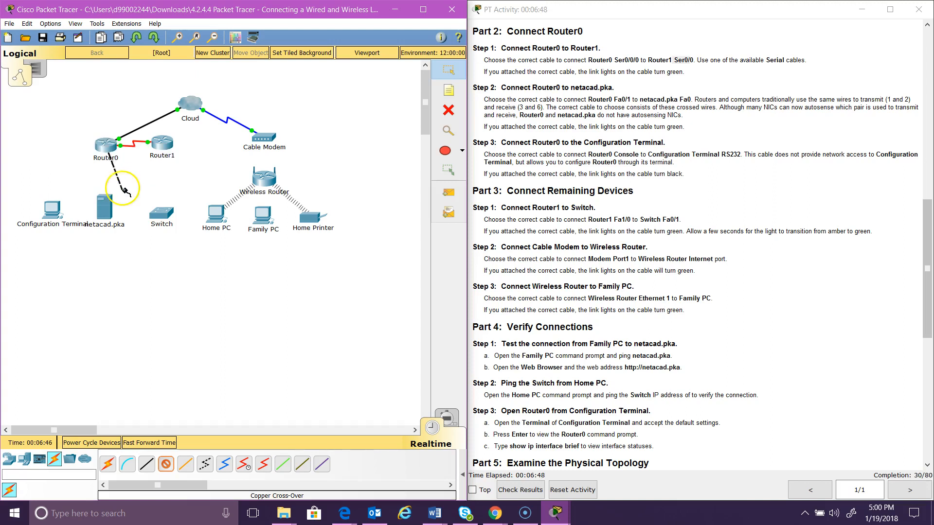
click(107, 209)
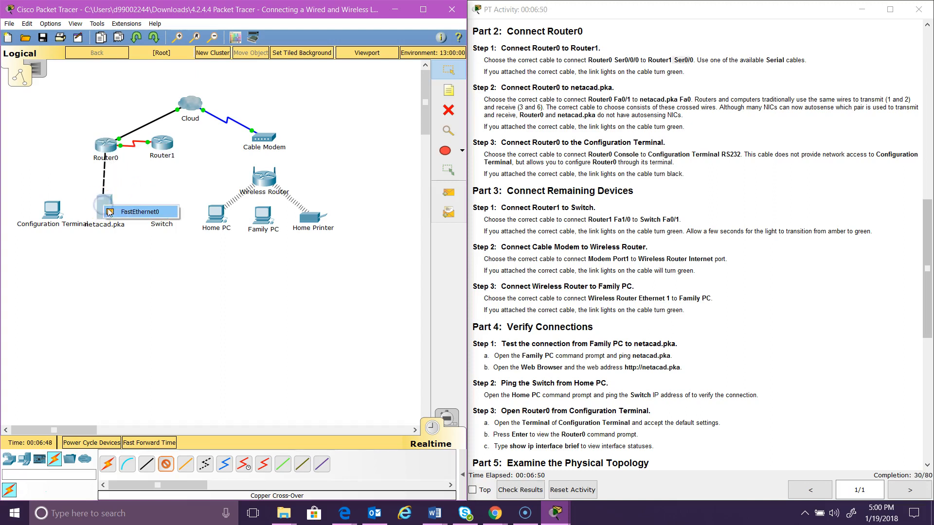
click(109, 212)
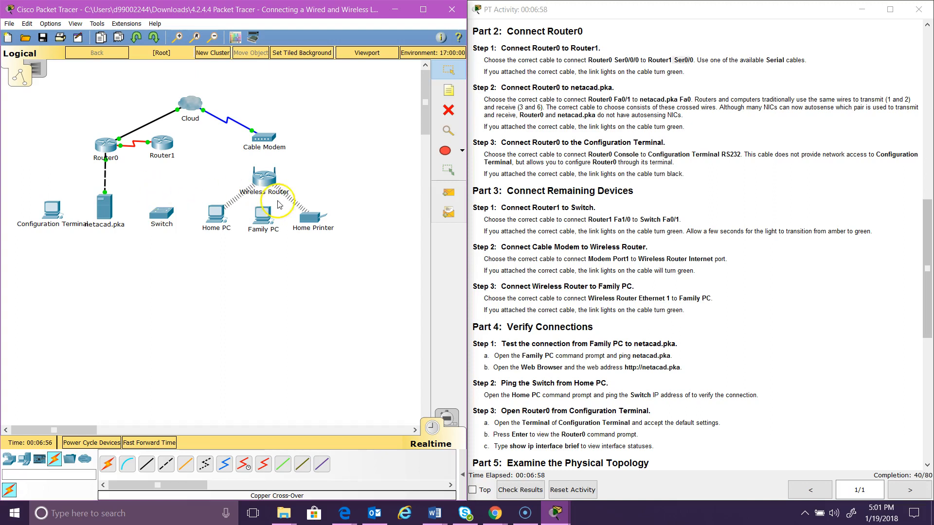
Step: Connect the Router0 Console port to the Configuration Terminal RS 232 port with a Console cable
click(653, 173)
click(129, 468)
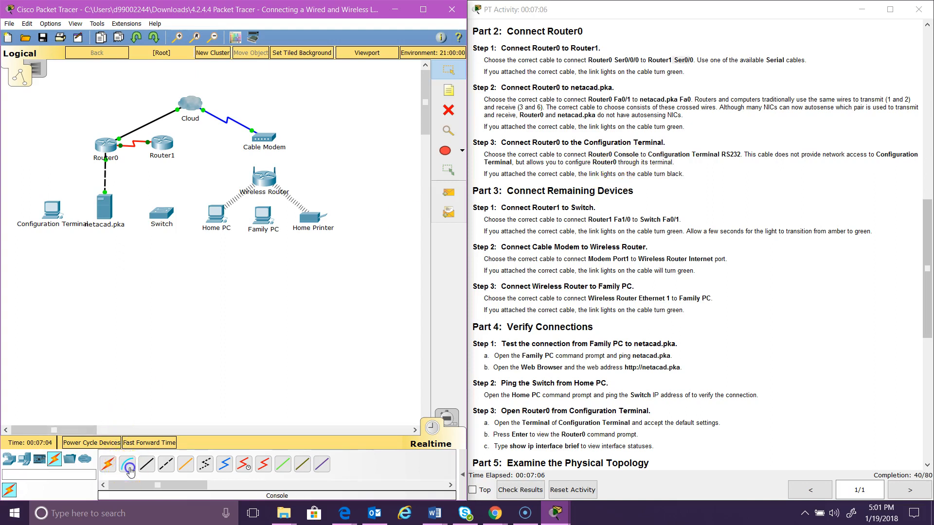
click(110, 144)
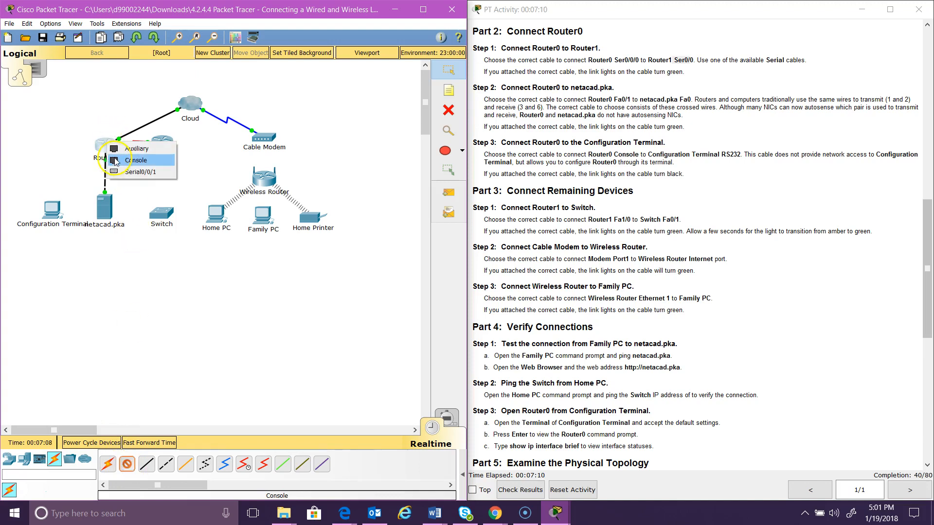
click(115, 160)
click(47, 202)
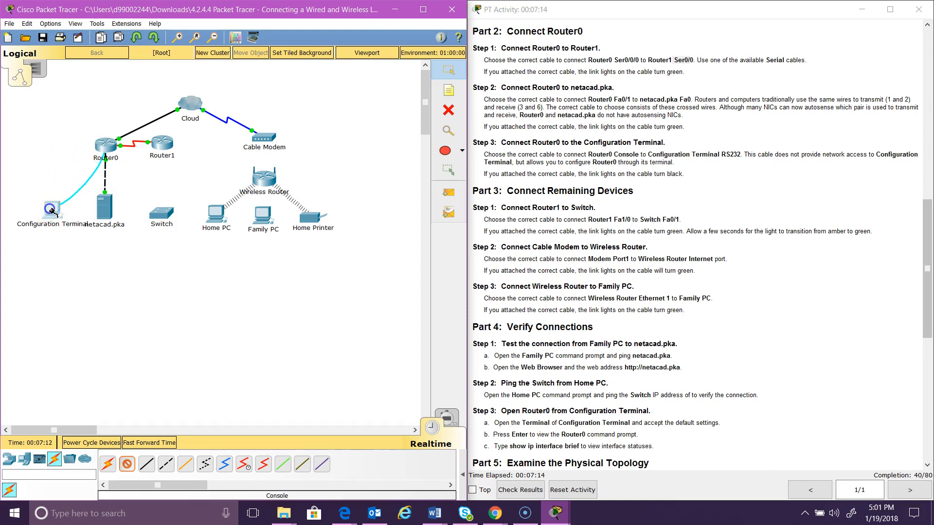
click(64, 218)
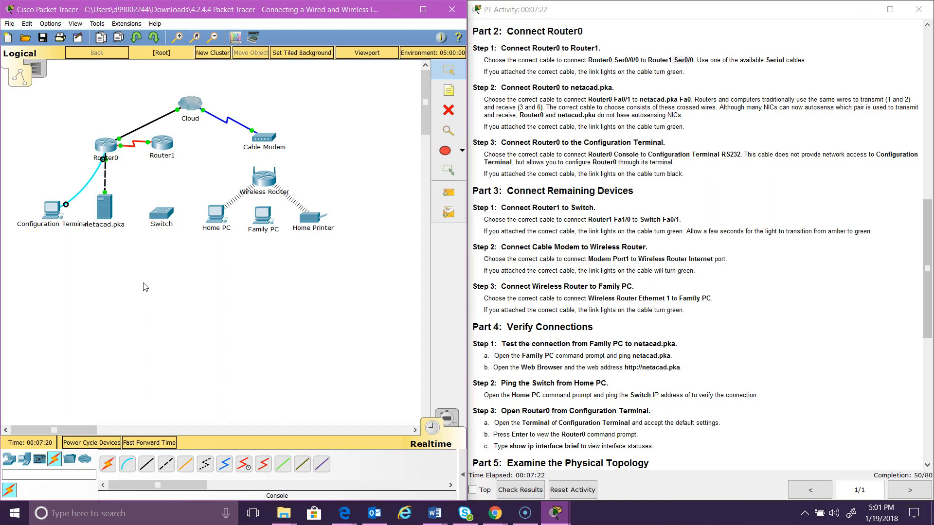
drag(924, 210, 930, 267)
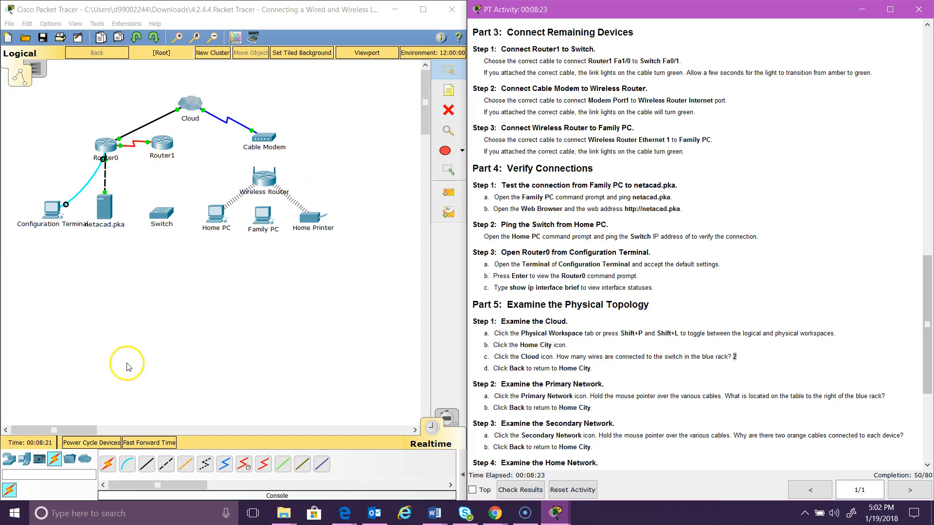
click(152, 468)
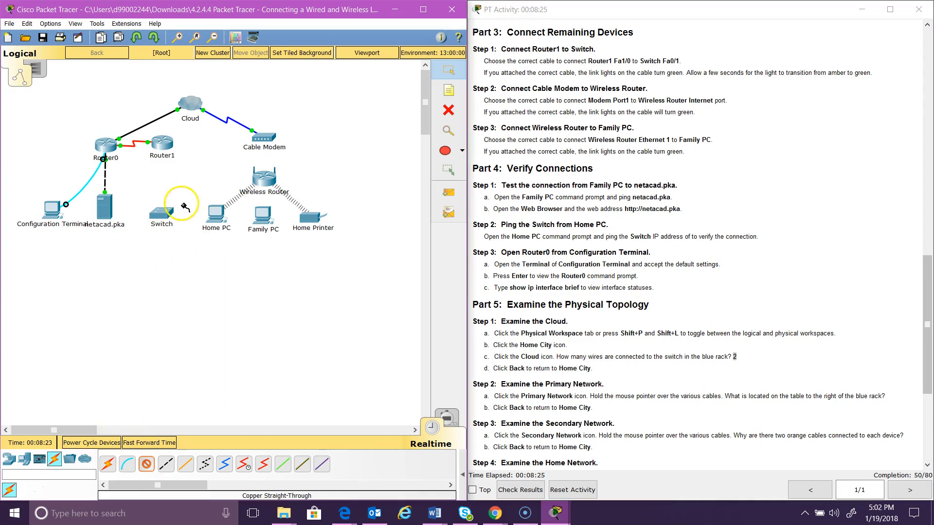
click(161, 142)
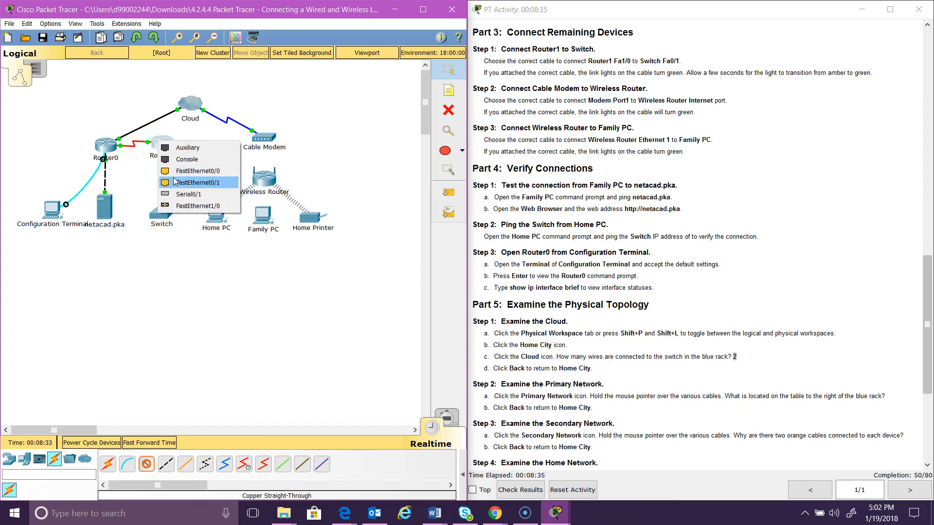
click(177, 208)
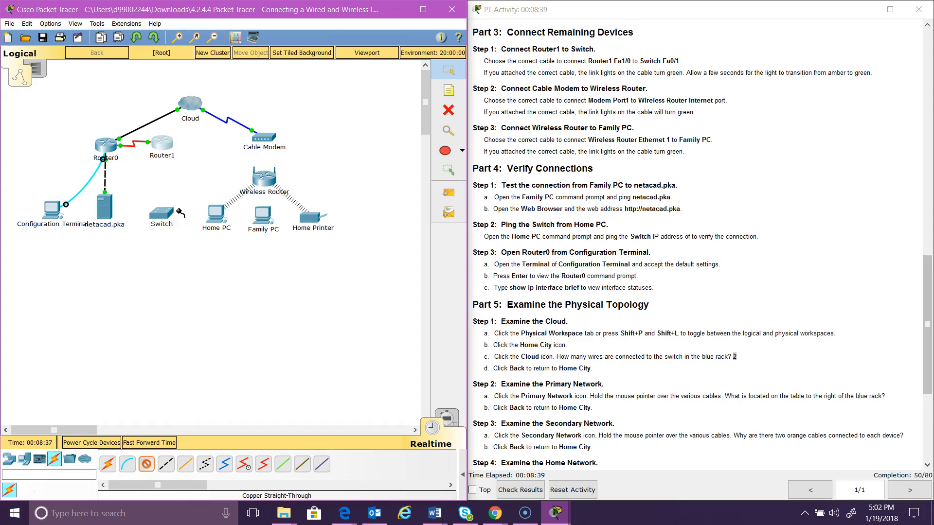
key(Escape)
Step: Connect Router1 FastEthernet1/0 to Switch FastEthernet0/1 with a Fiber cable, following Part 3 of the instructions
click(185, 463)
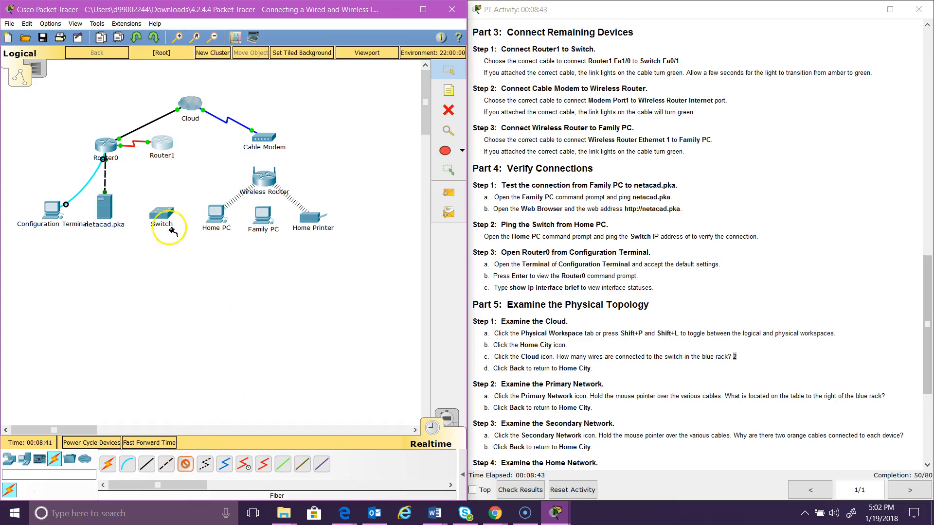
click(162, 148)
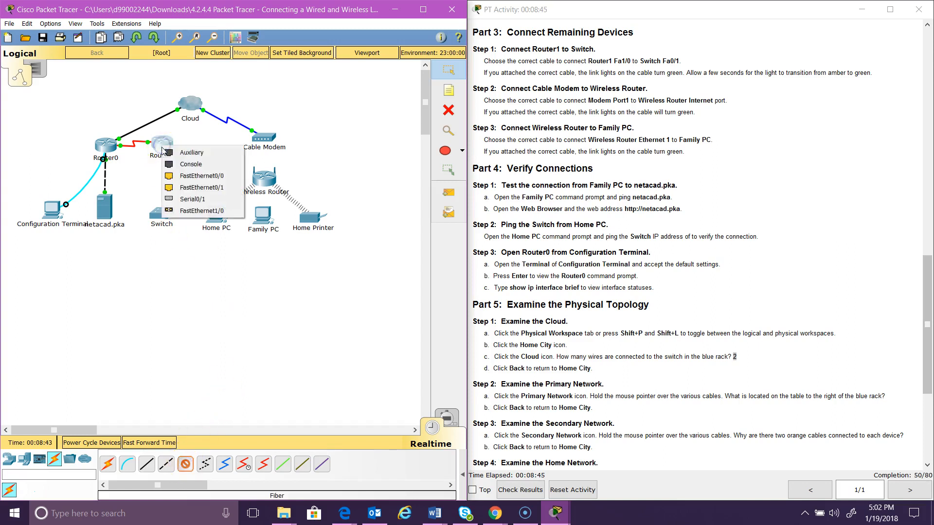
click(177, 212)
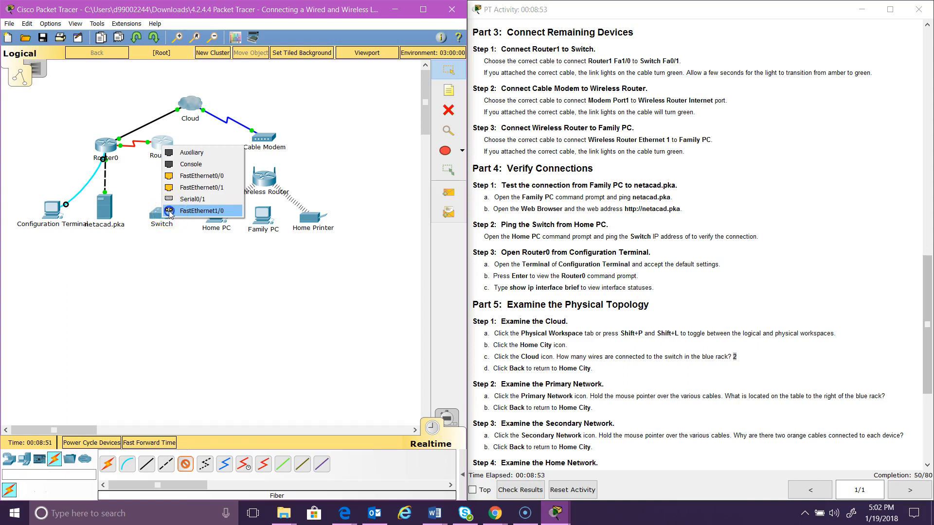
click(171, 212)
click(164, 213)
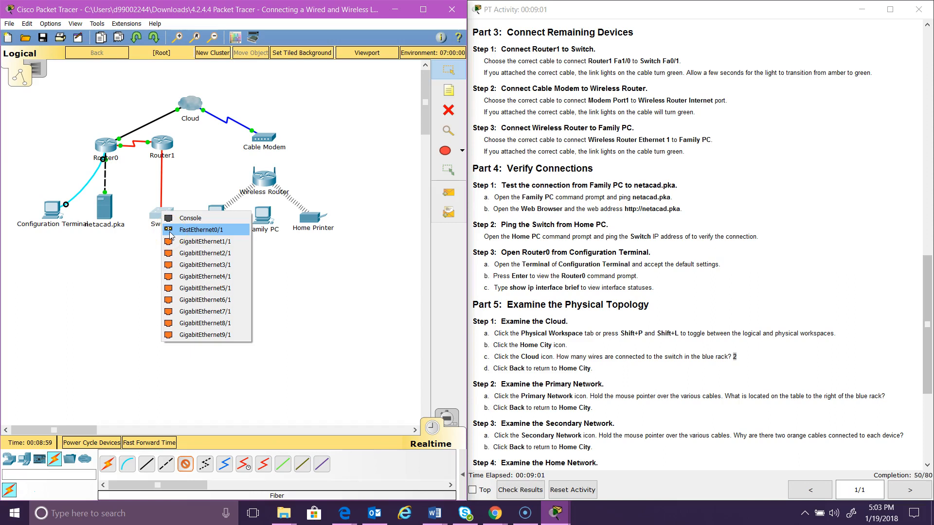
click(170, 231)
click(180, 294)
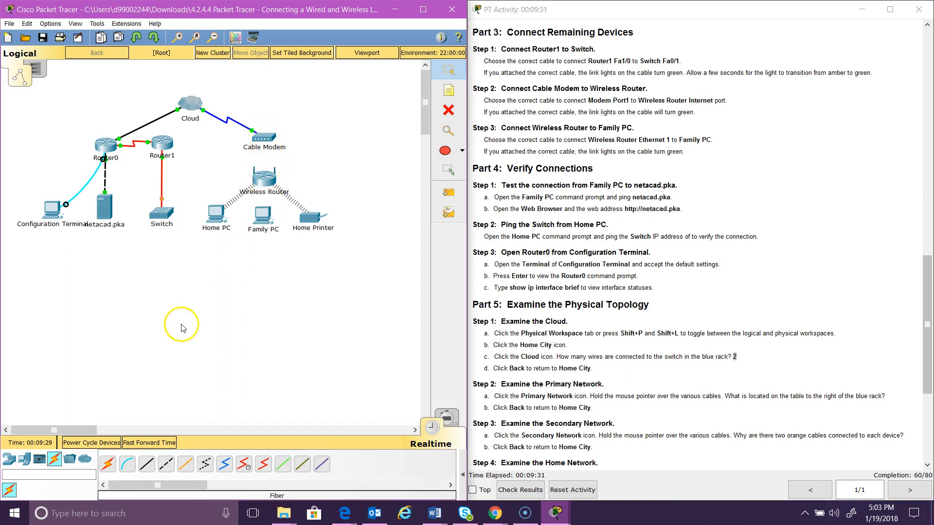
Step: Connect Cable Modem Port 1 to the Wireless Router Internet port with a Copper Straight-Through cable
click(148, 464)
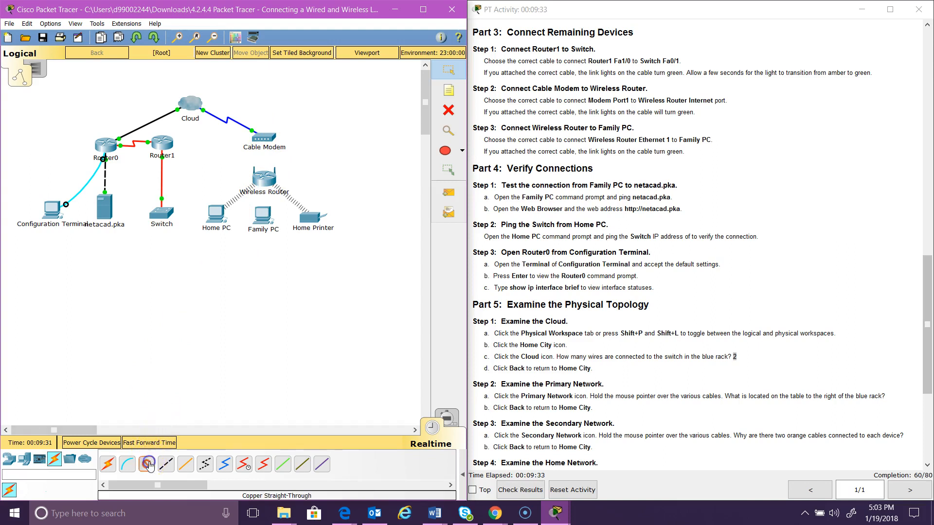
click(266, 139)
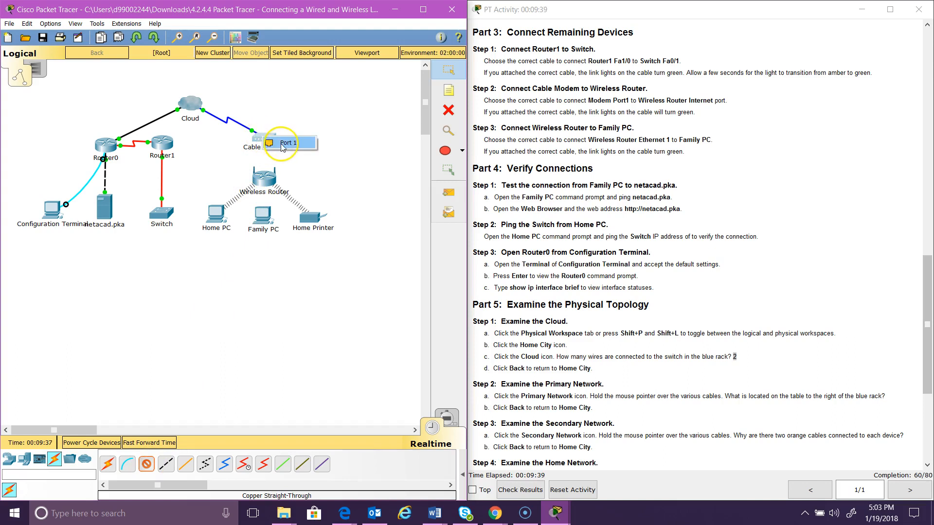
click(281, 144)
click(267, 184)
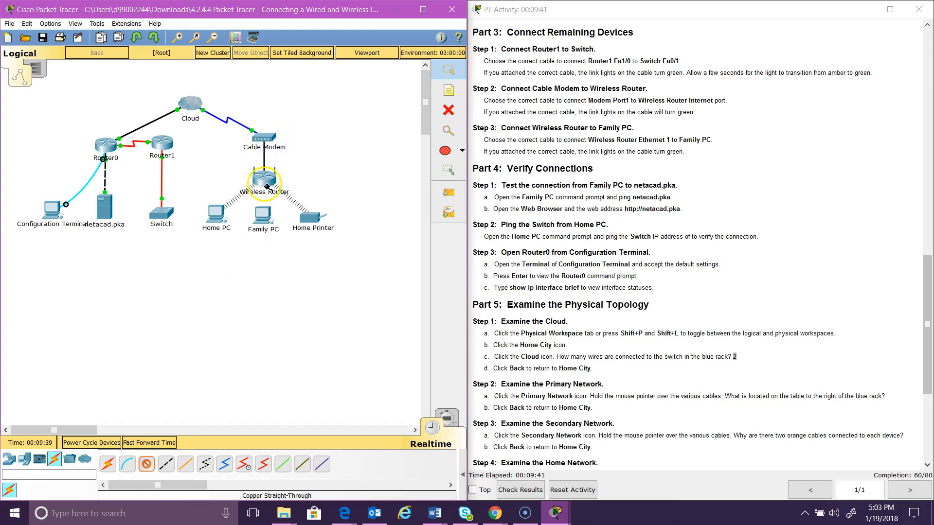
click(266, 179)
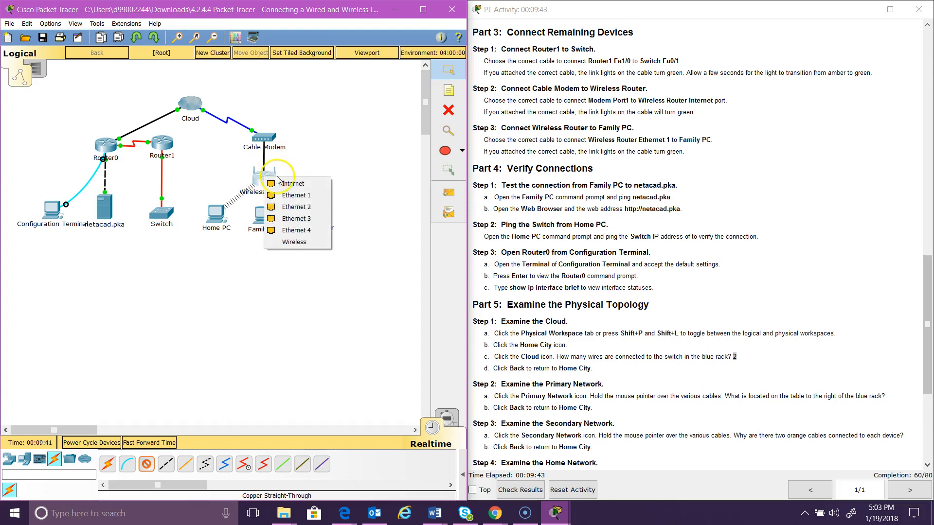
click(292, 183)
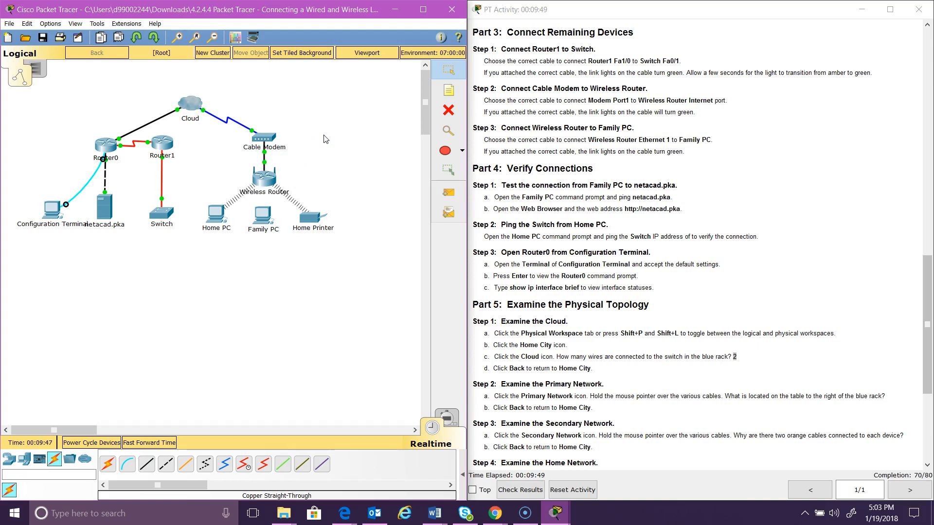
Step: Connect Wireless Router Ethernet 1 to Family PC FastEthernet0 with a Copper Straight-Through cable
click(266, 186)
click(147, 464)
click(264, 184)
click(265, 183)
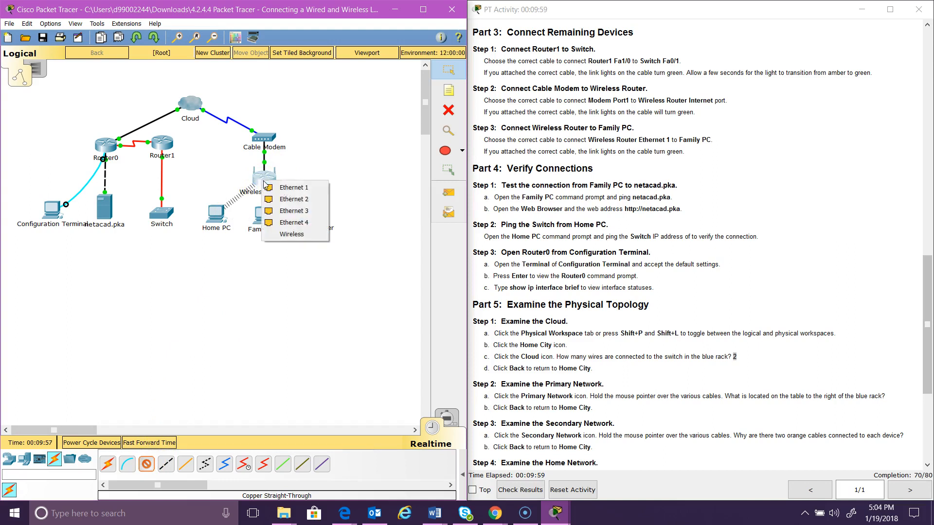
click(268, 187)
click(266, 219)
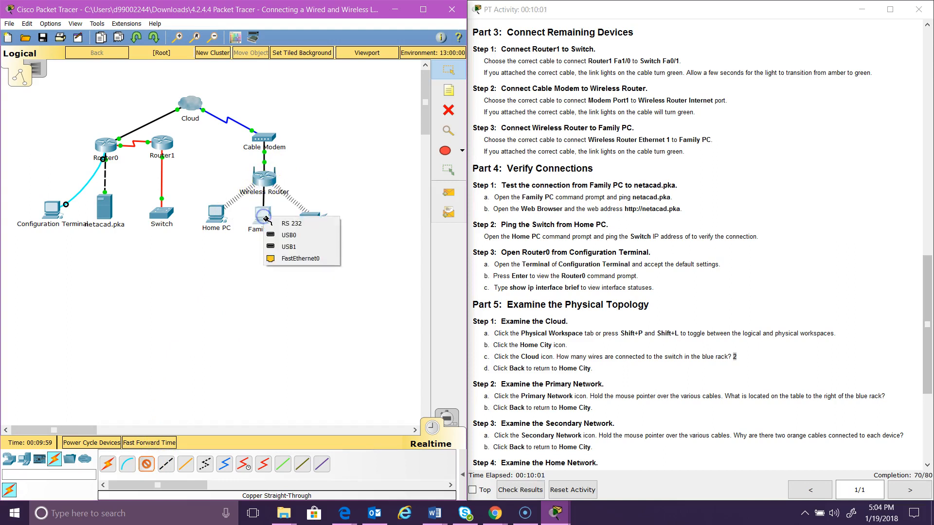
click(275, 259)
click(266, 295)
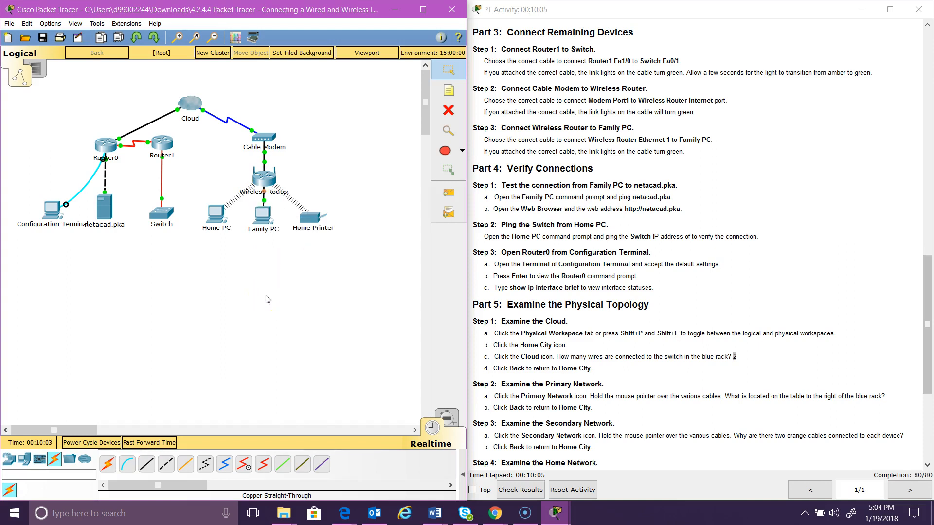
click(266, 296)
click(107, 384)
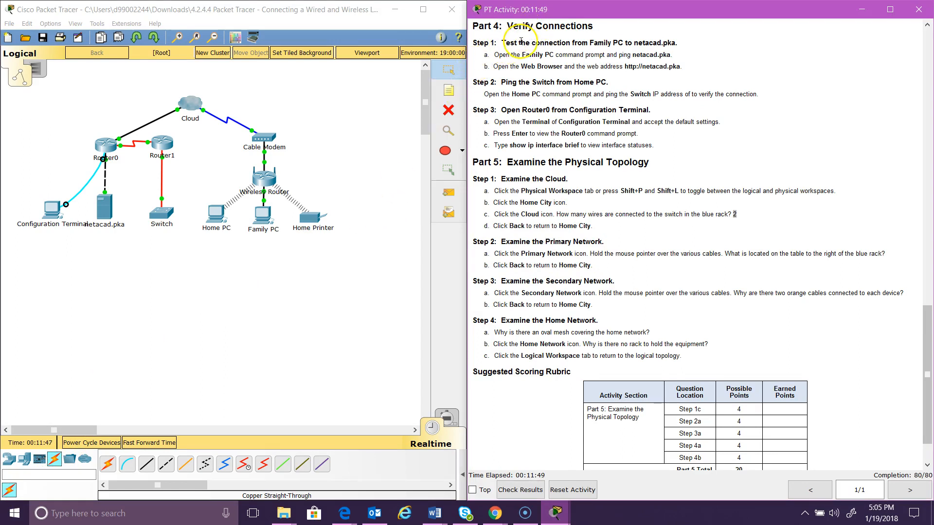
Step: Open the Family PC's Command Prompt, keeping its window clear of the activity instructions
click(261, 218)
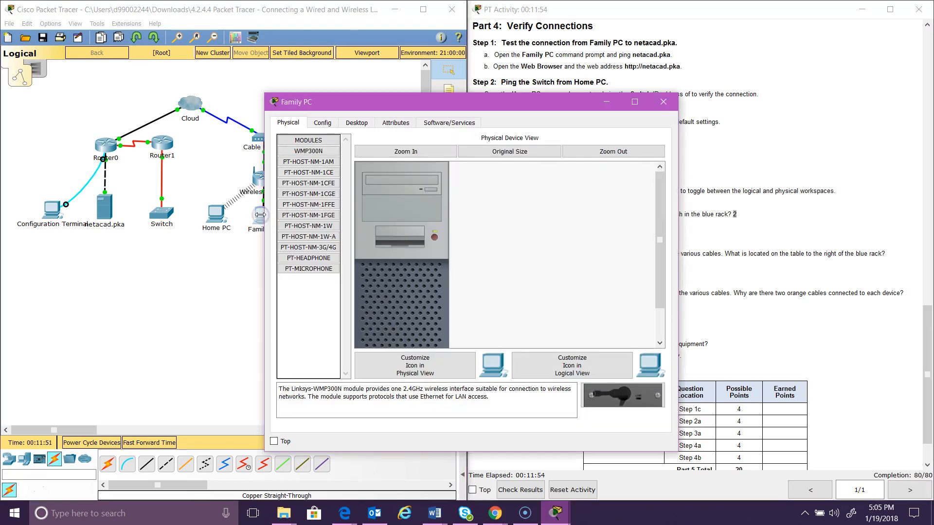
drag(434, 102, 218, 111)
click(141, 130)
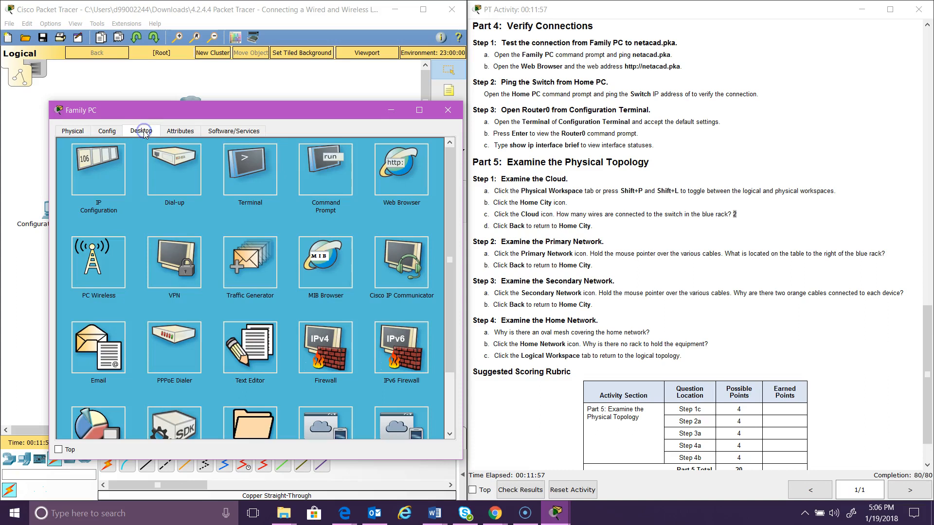
click(312, 168)
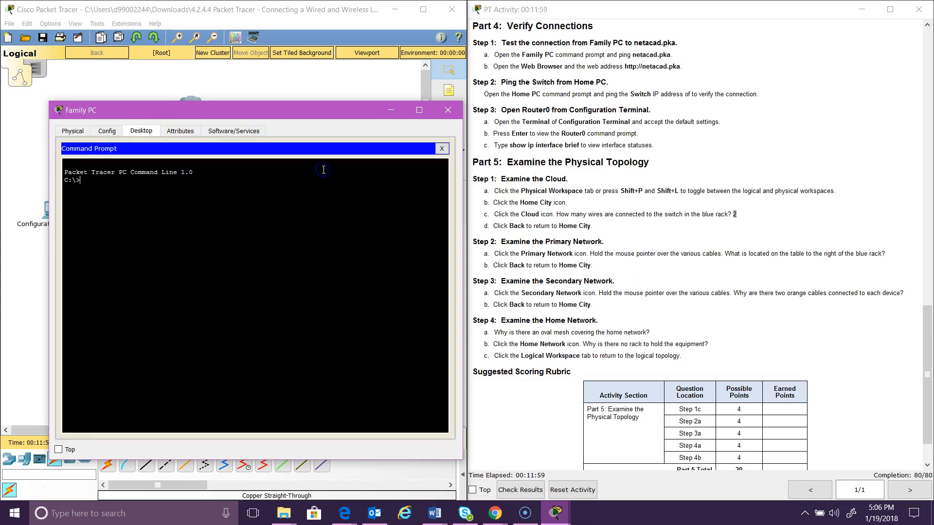
click(234, 206)
Step: Look up netacad.pka's address in the addressing table and ping 10.0.0.254 from Family PC
text(ping)
click(926, 313)
drag(925, 313, 930, 71)
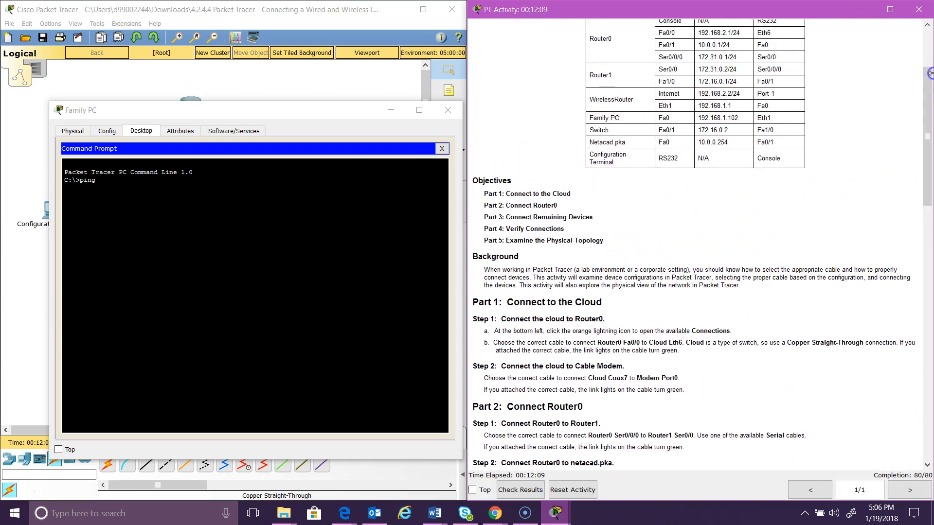
click(325, 181)
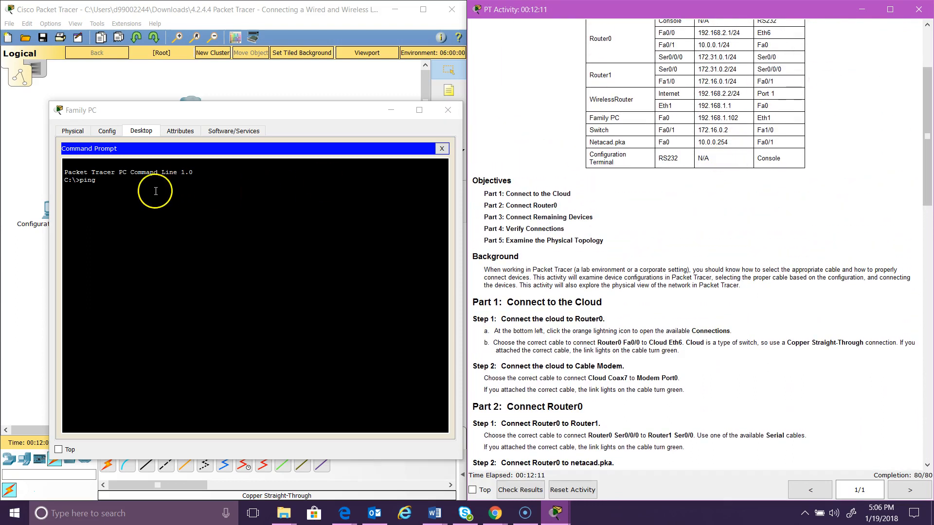
click(140, 179)
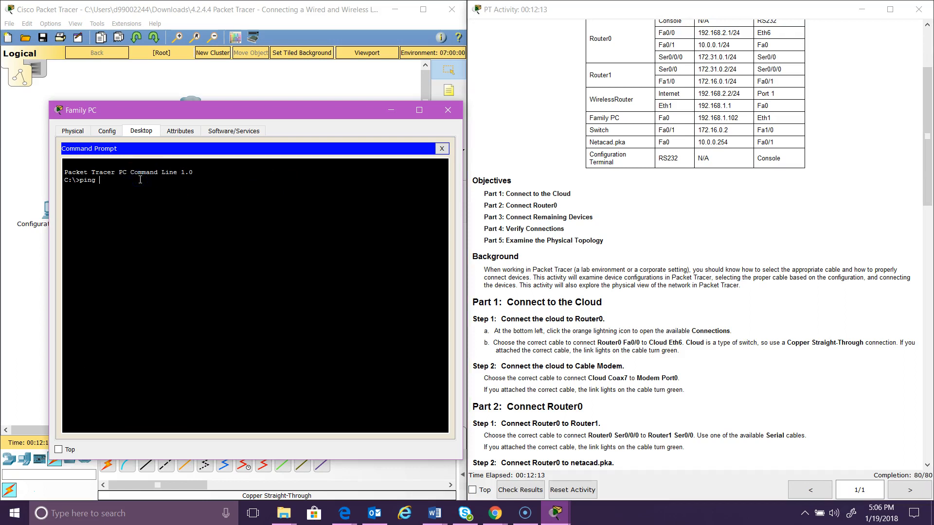
text(10.0.0.254)
key(Return)
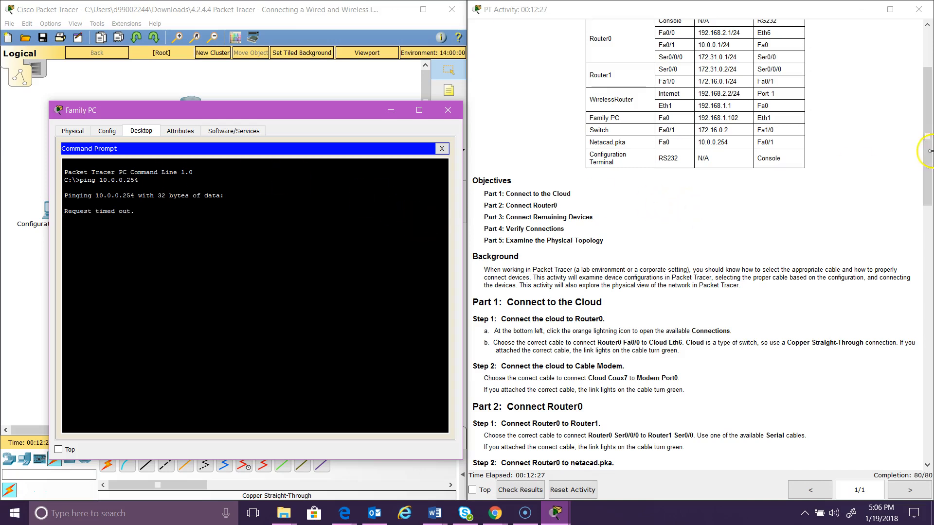
Step: Return to the Part 4 instructions and repeat the ping to 10.0.0.254 from Family PC
drag(927, 160, 929, 392)
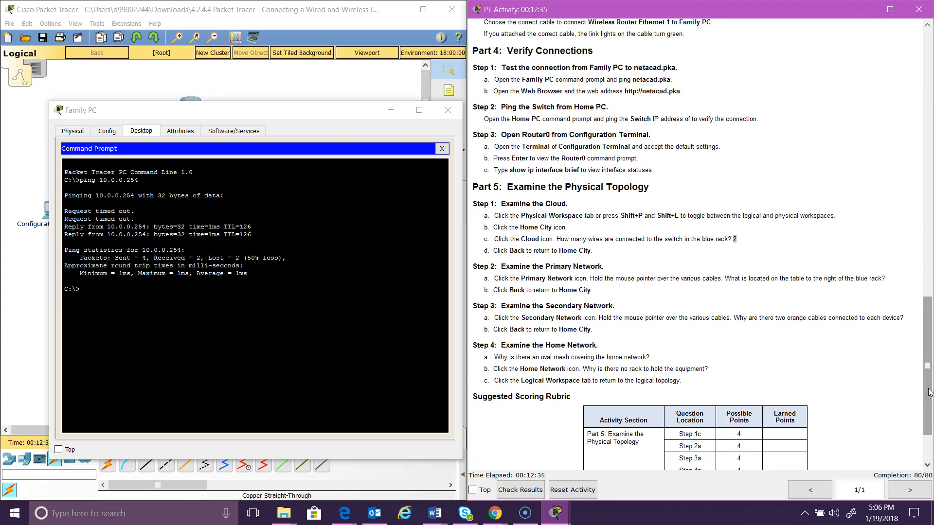
click(173, 328)
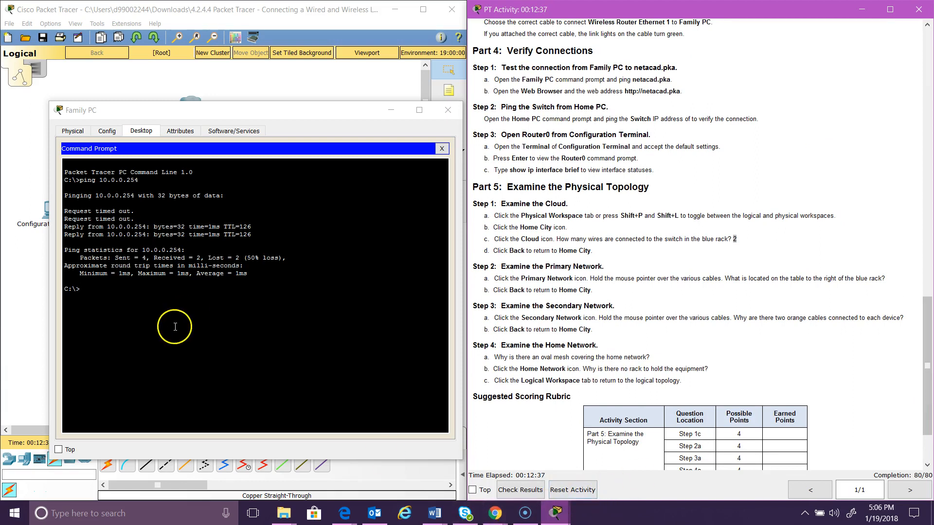
key(Up)
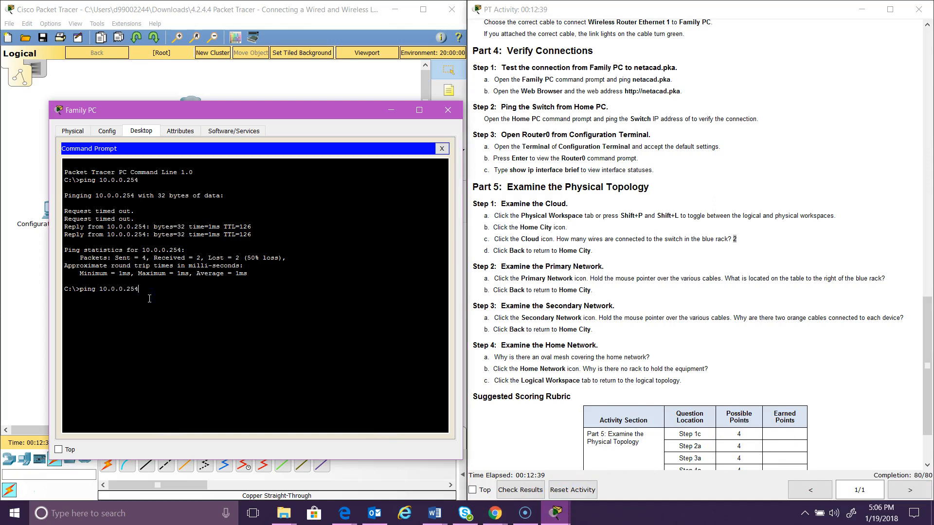
key(Return)
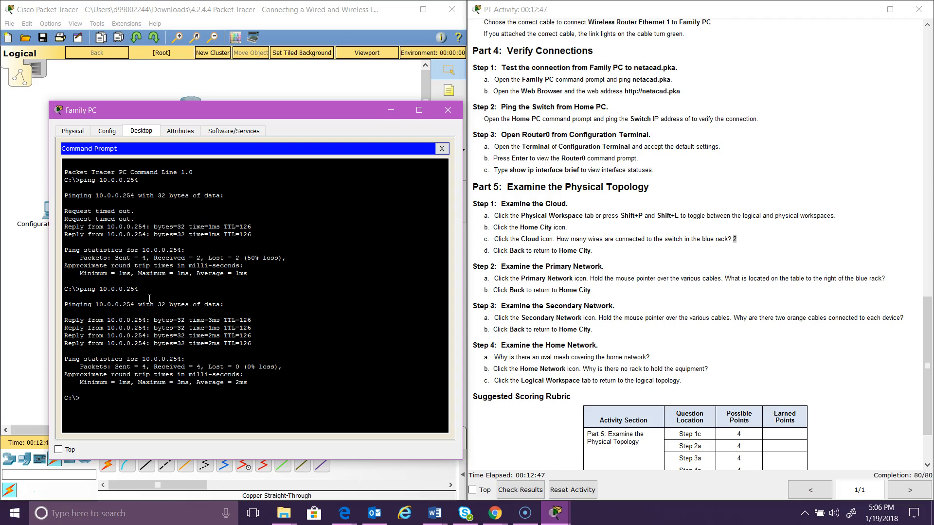
click(442, 149)
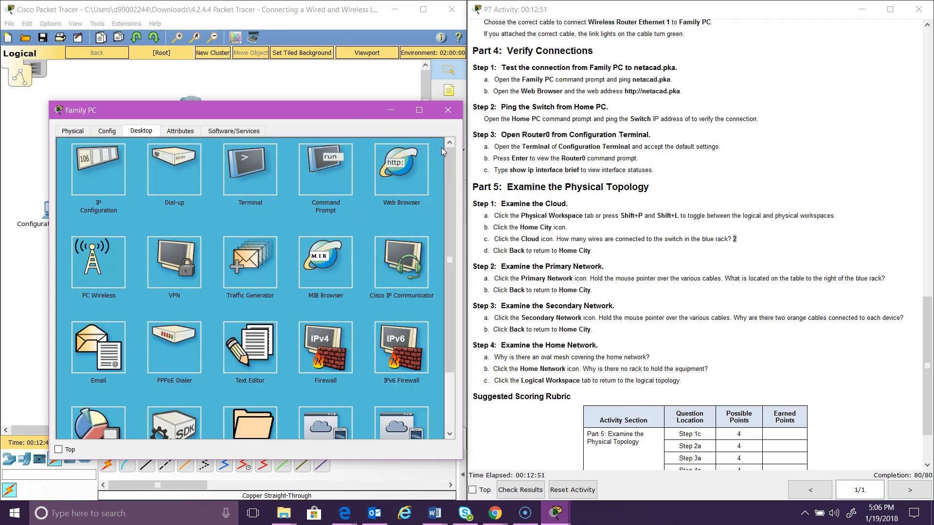
click(406, 172)
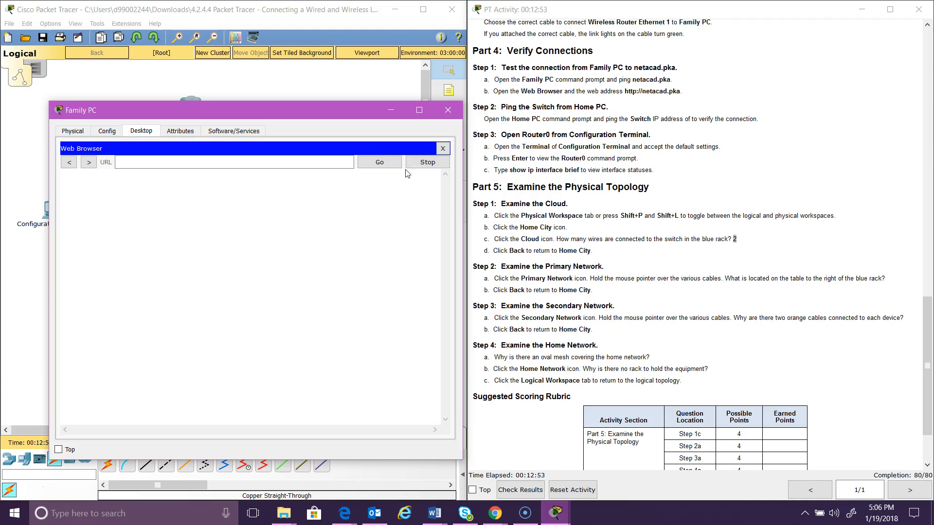
click(248, 161)
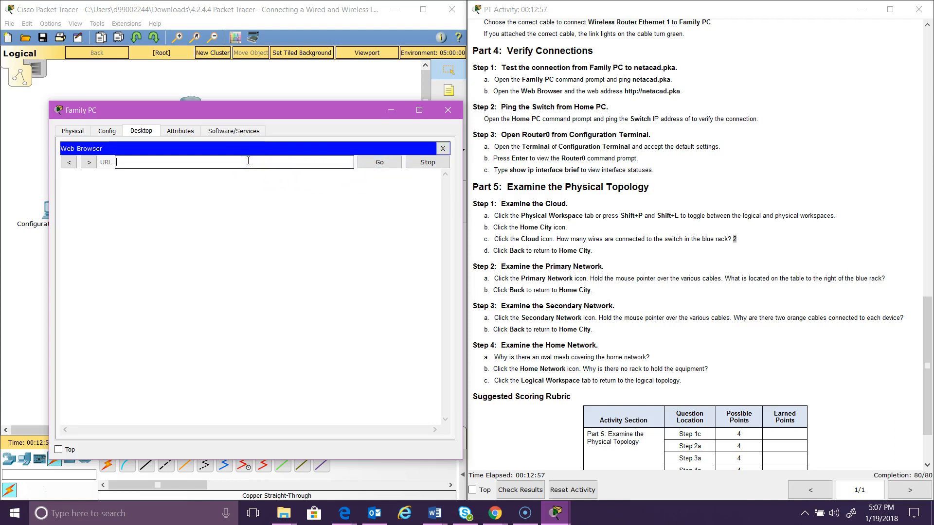
text(http://netacad.pka)
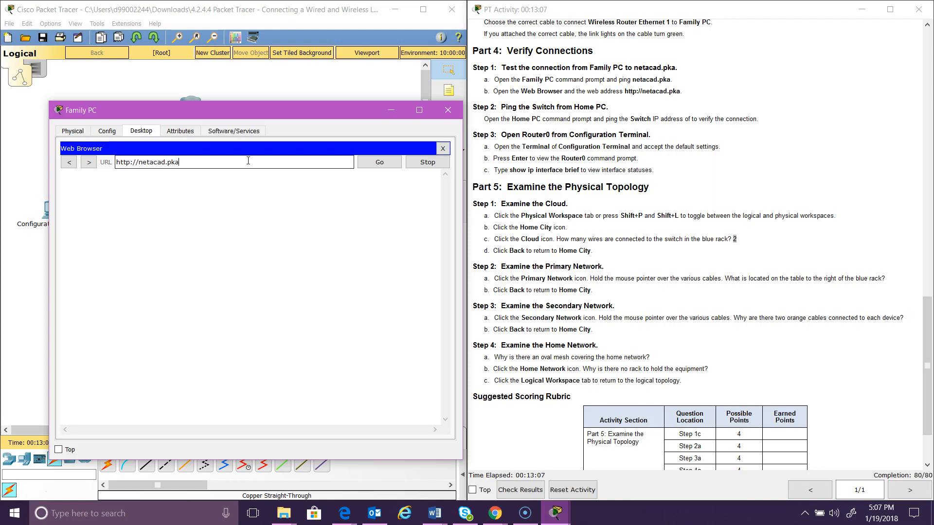
key(Return)
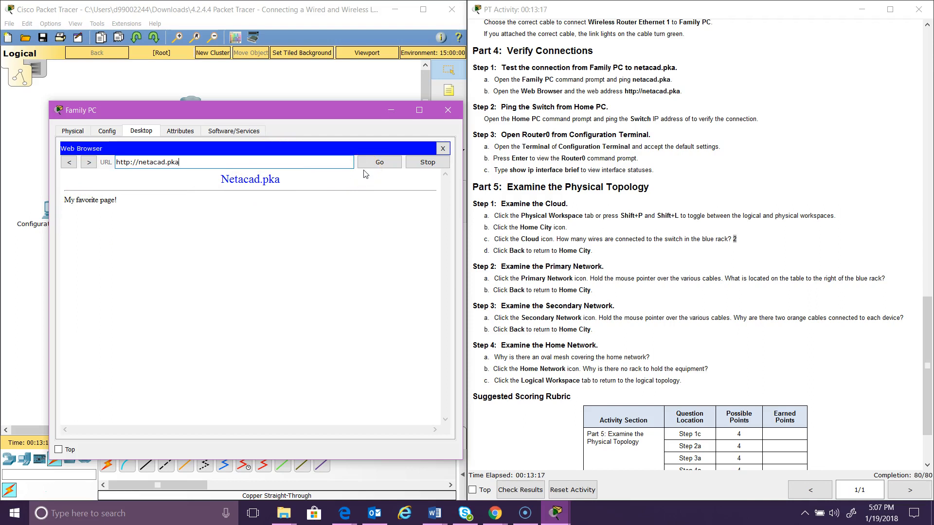
click(448, 110)
click(390, 251)
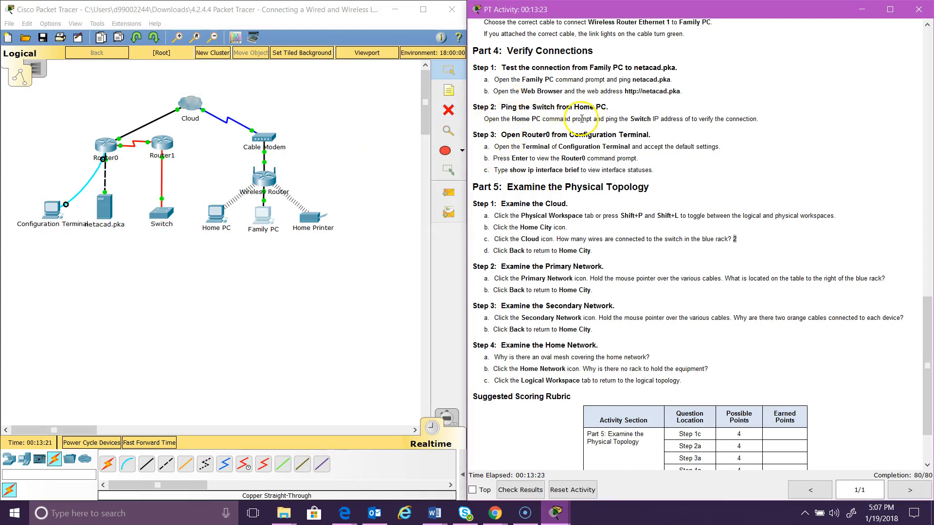
Step: Open the Command Prompt on Home PC, moving its window below the upper devices in the topology
click(215, 214)
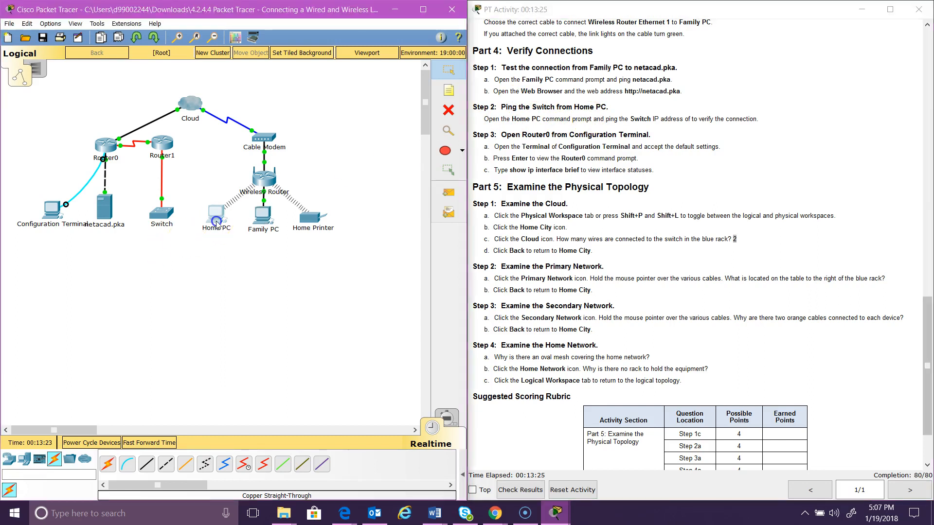
drag(413, 106, 235, 181)
click(178, 198)
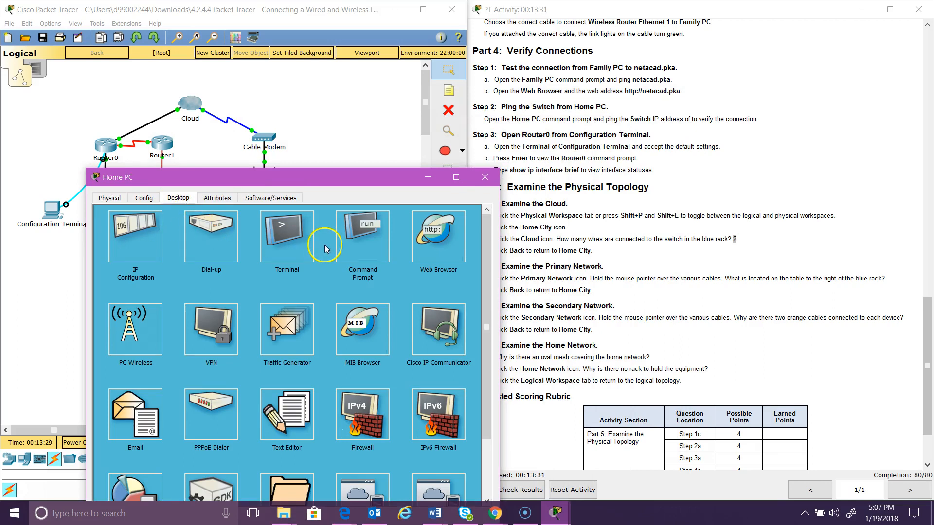
click(371, 241)
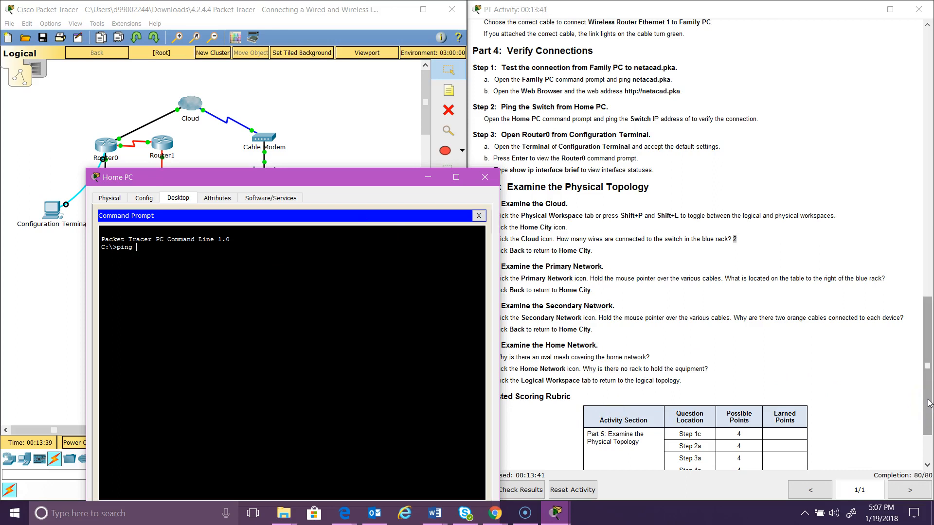
Step: Look up the Switch's IP address in the addressing table and ping 172.16.0.2 from Home PC
drag(929, 403, 929, 163)
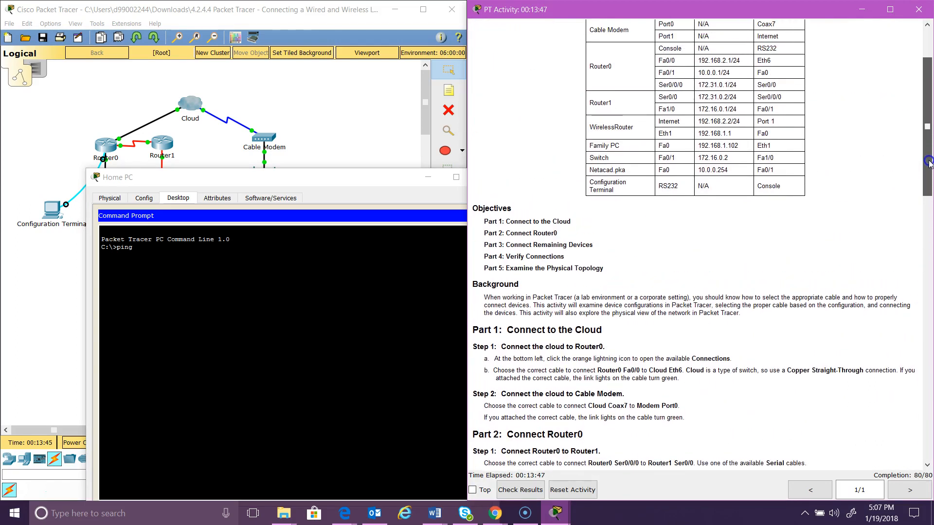
click(161, 252)
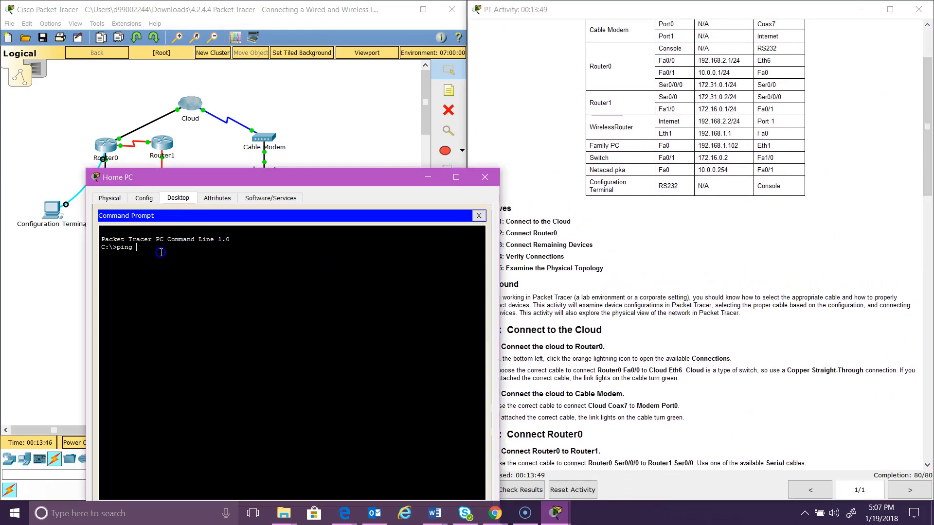
text(172.16.0.2)
key(Return)
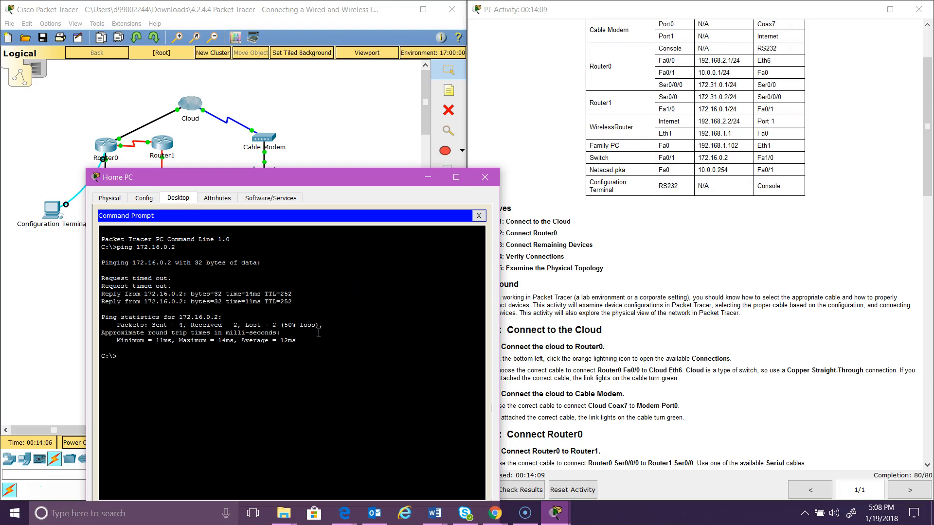
Step: Repeat the ping to 172.16.0.2 from Home PC, close its window and return to the Part 4 instructions
key(Up)
key(Return)
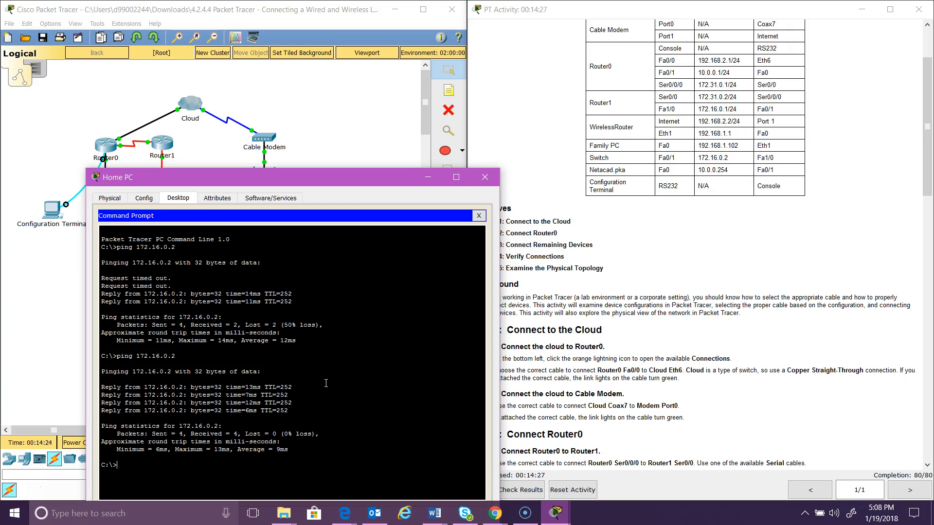
click(486, 180)
click(929, 203)
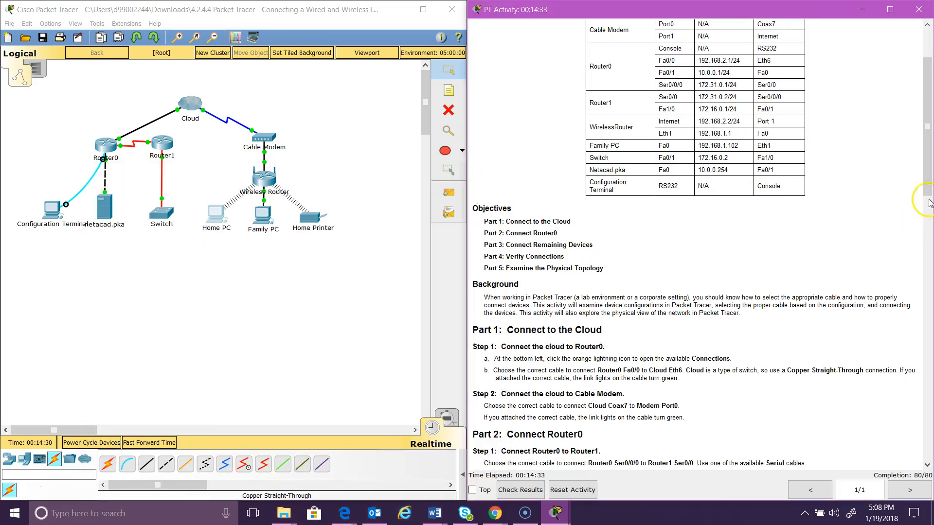
drag(929, 203, 930, 406)
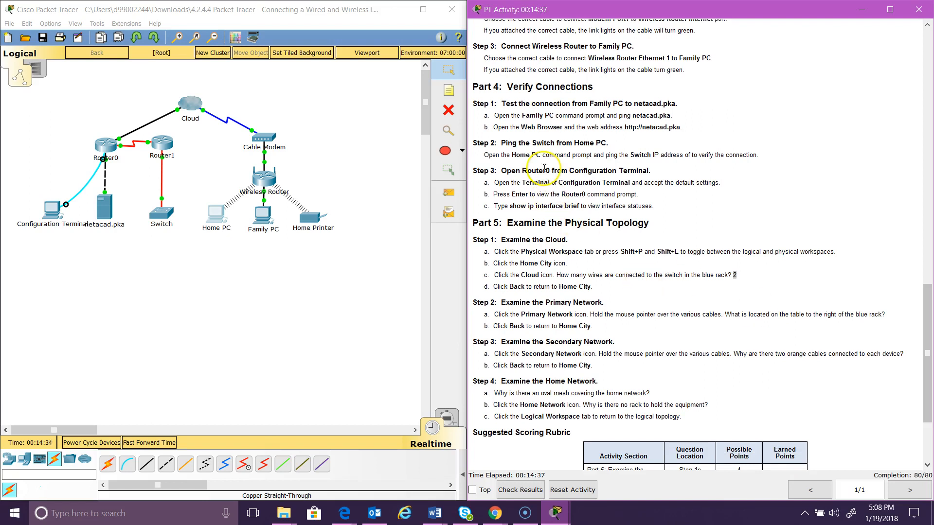
click(55, 212)
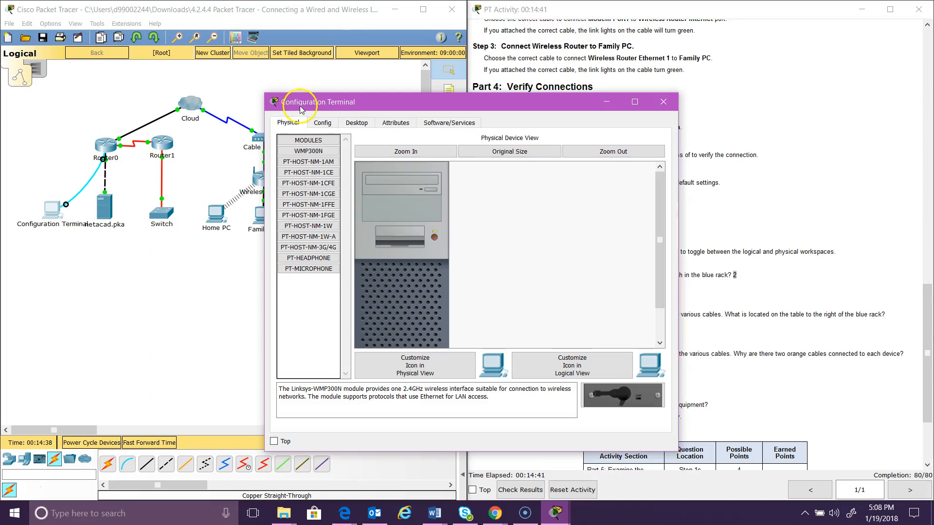
drag(369, 101, 137, 84)
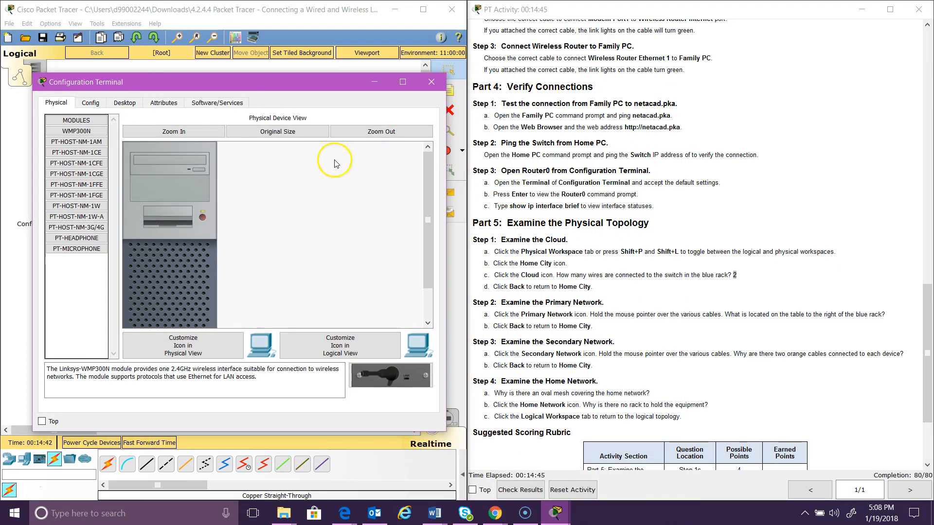
click(89, 106)
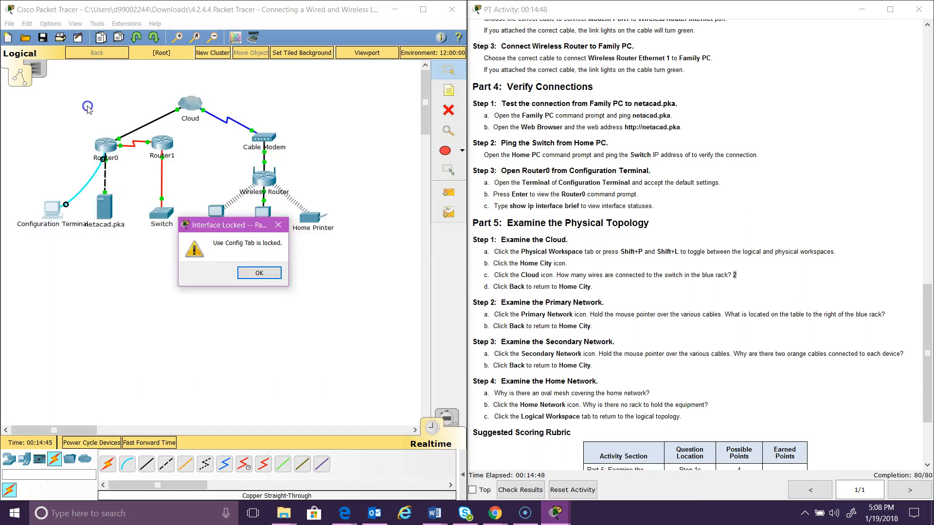
click(252, 272)
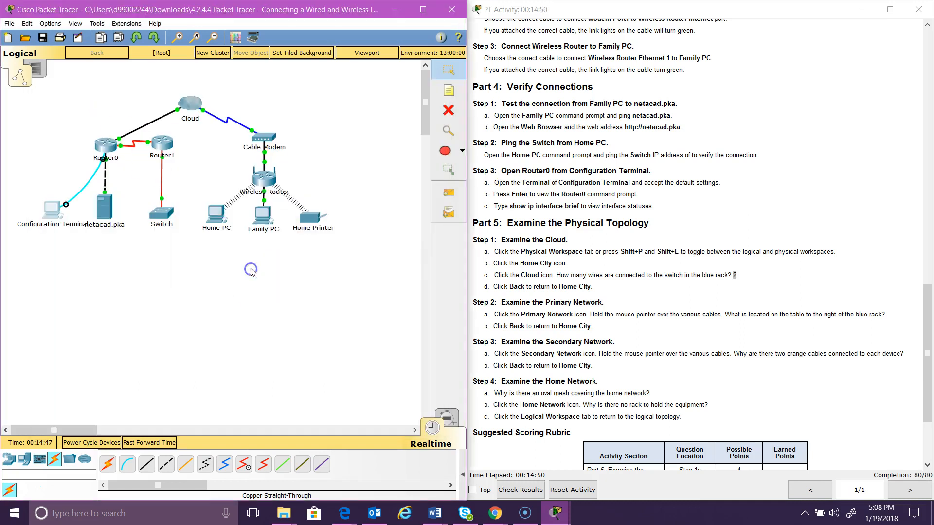
Step: Open the Terminal on Configuration Terminal with the default port settings and bring up the Router0 command prompt
click(53, 207)
click(126, 103)
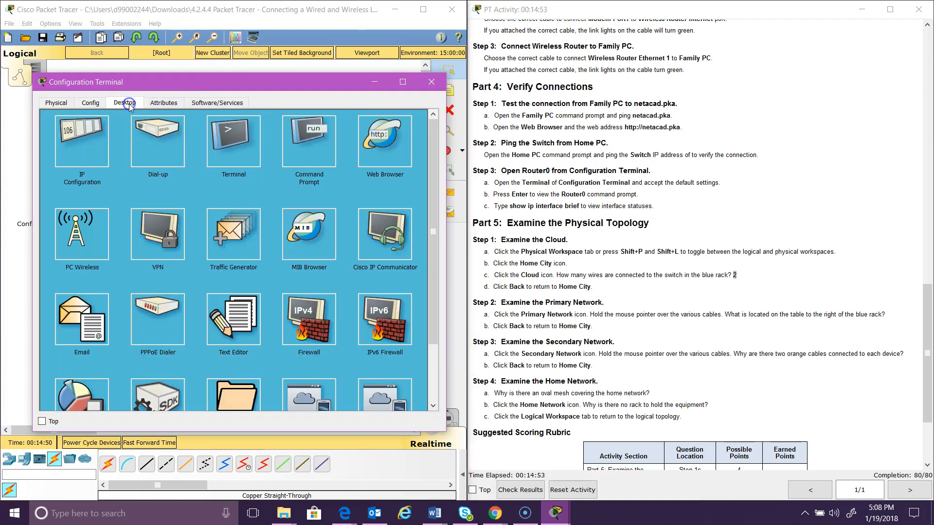
click(225, 148)
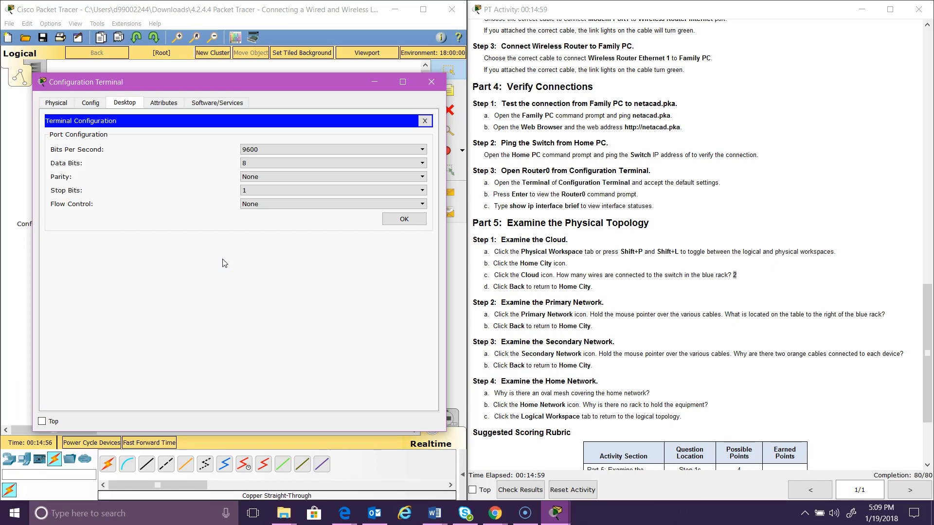
click(396, 218)
click(361, 214)
key(Return)
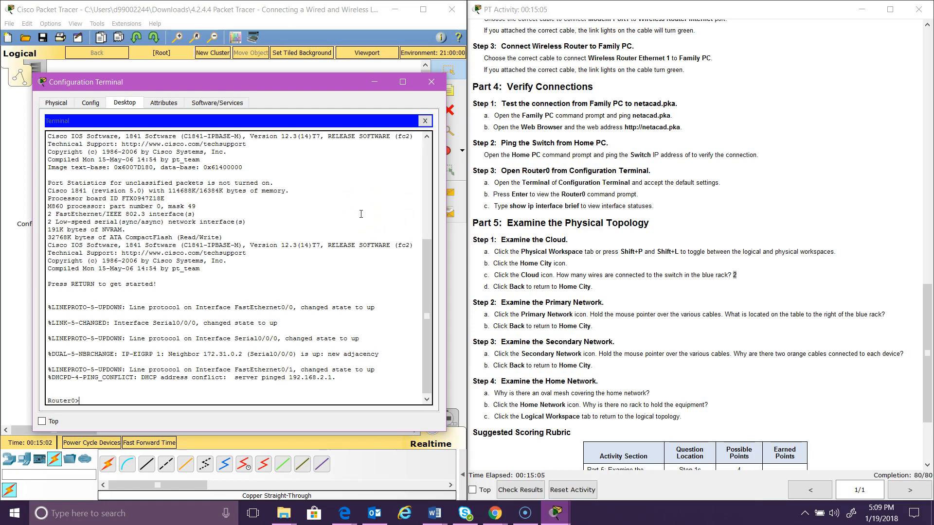
Step: Run show ip interface brief on Router0, bring up the Part 5 instructions and close the Configuration Terminal window
text(show ip interface brief)
key(Return)
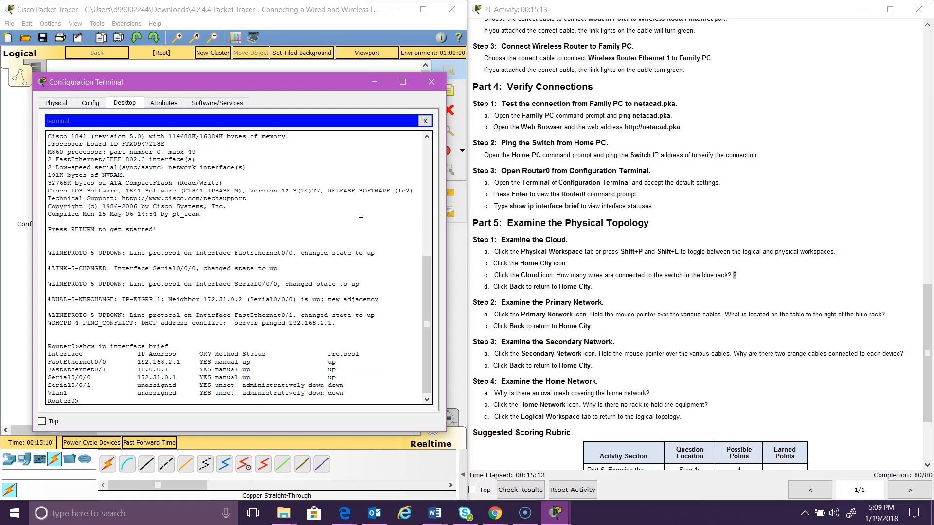
click(180, 378)
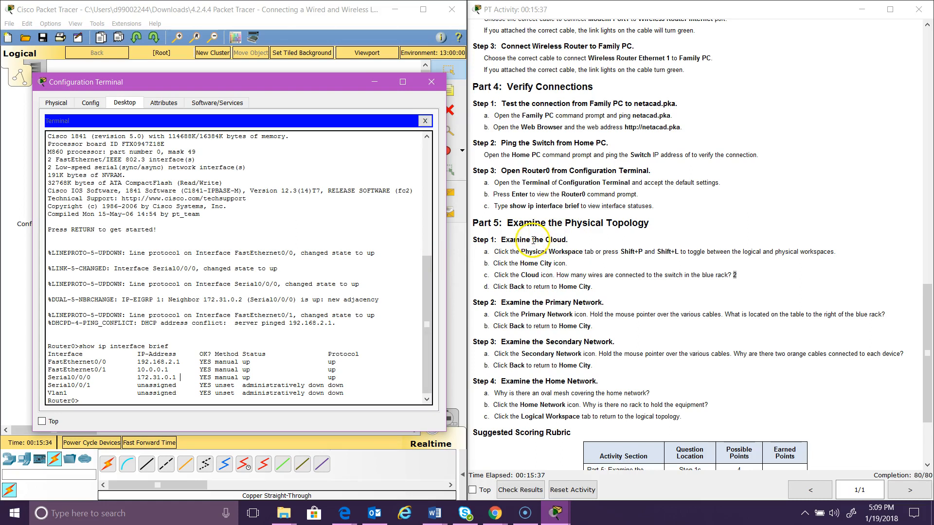
drag(927, 290, 928, 329)
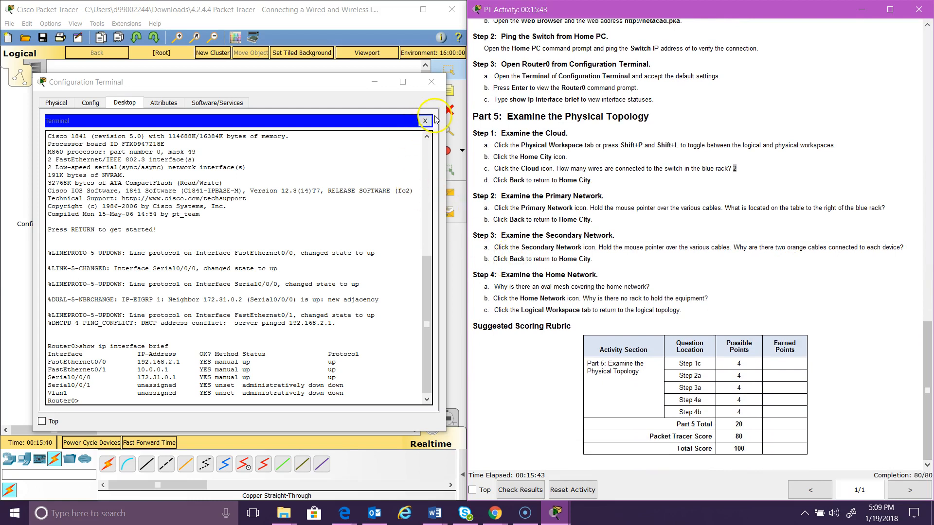
click(437, 83)
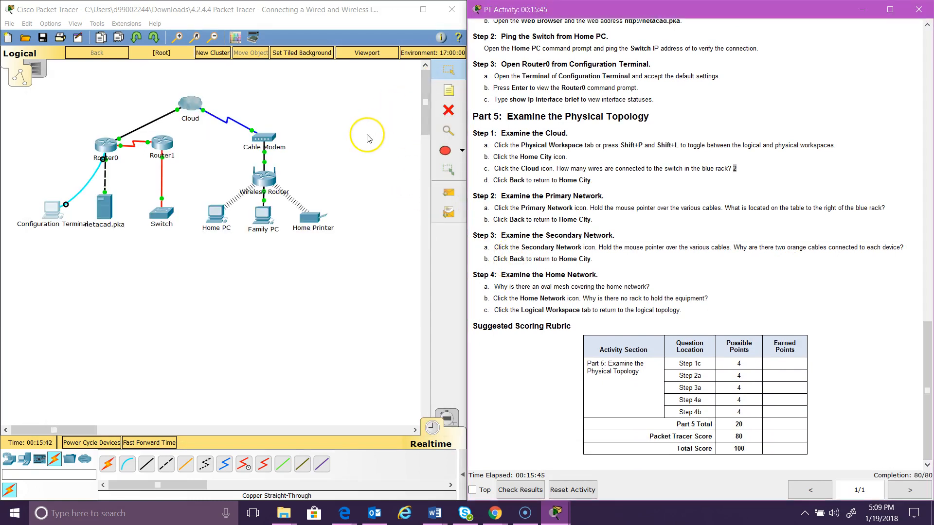
Step: Switch to the Physical Workspace and open Home City
click(40, 71)
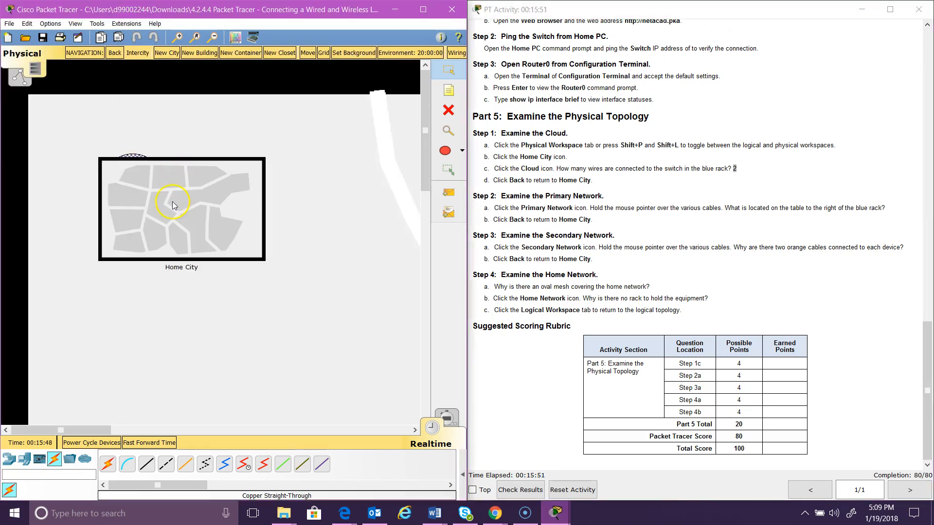
click(173, 205)
click(202, 186)
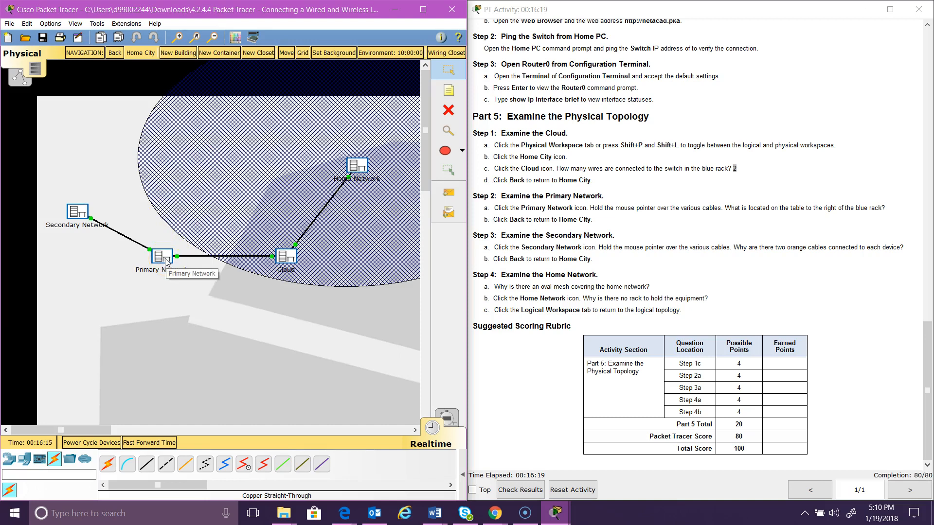
Step: Open the Primary Network from Home City and inspect the cables connected to Router0 in the blue rack
click(166, 259)
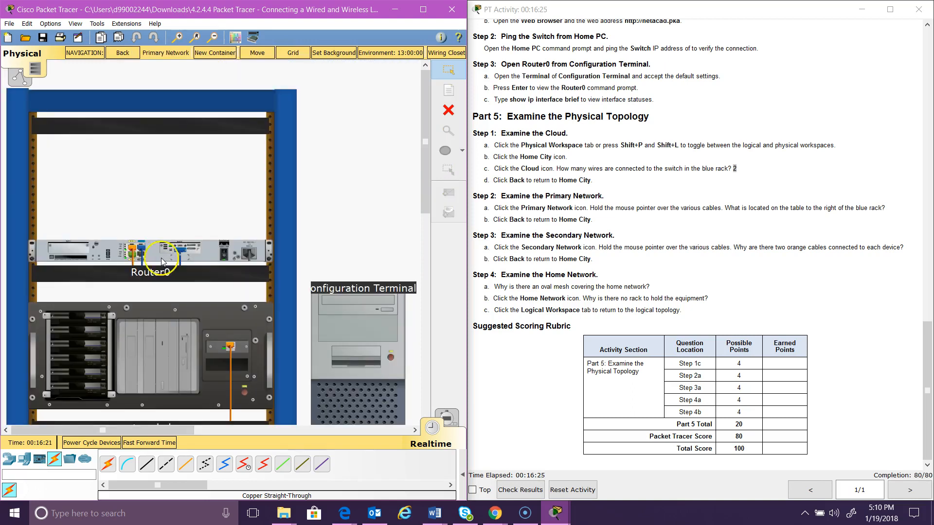
mouse_move(135, 262)
click(144, 250)
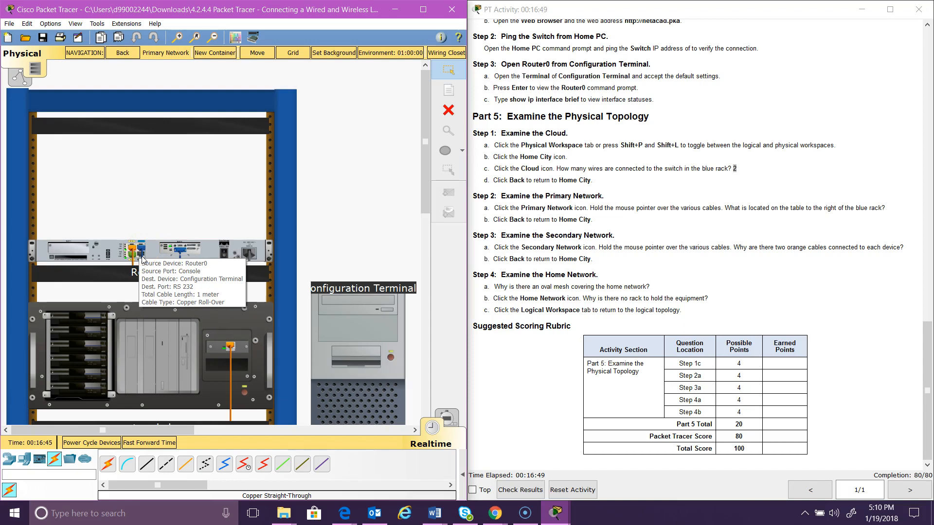
mouse_move(177, 253)
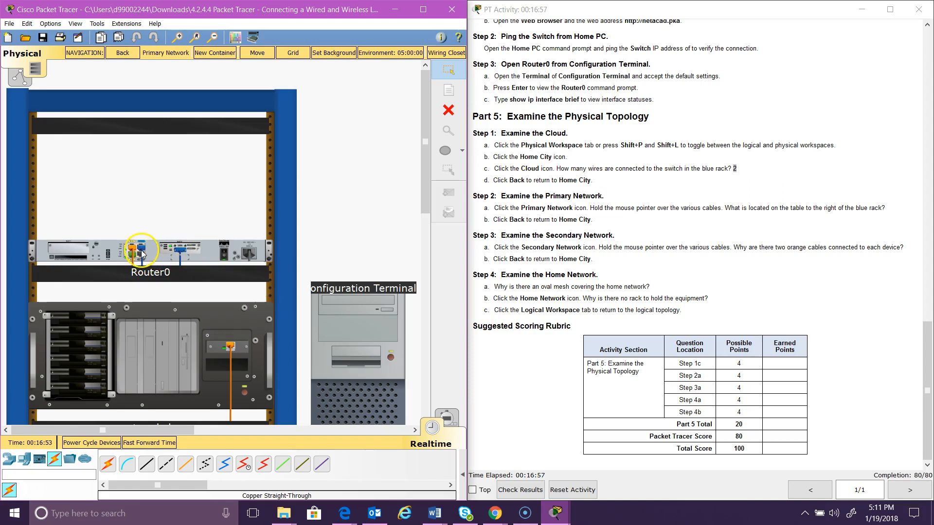
mouse_move(142, 253)
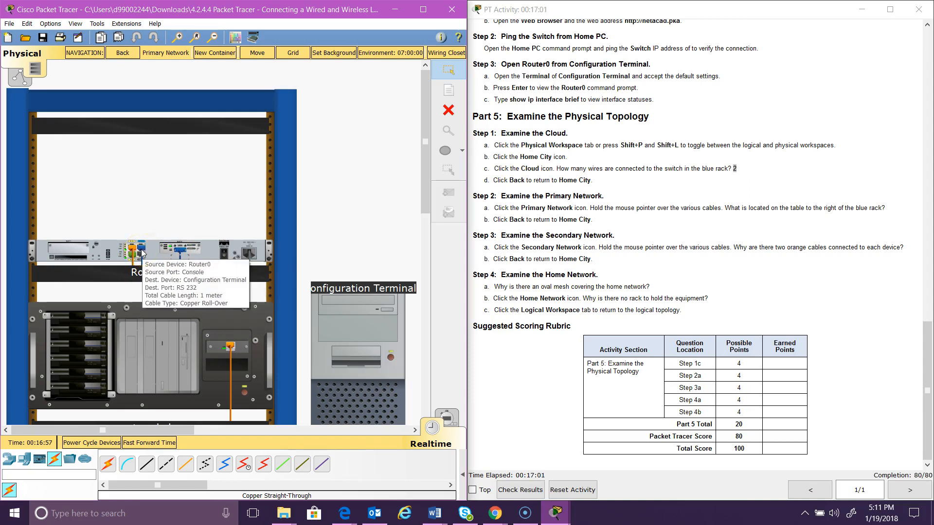
click(143, 253)
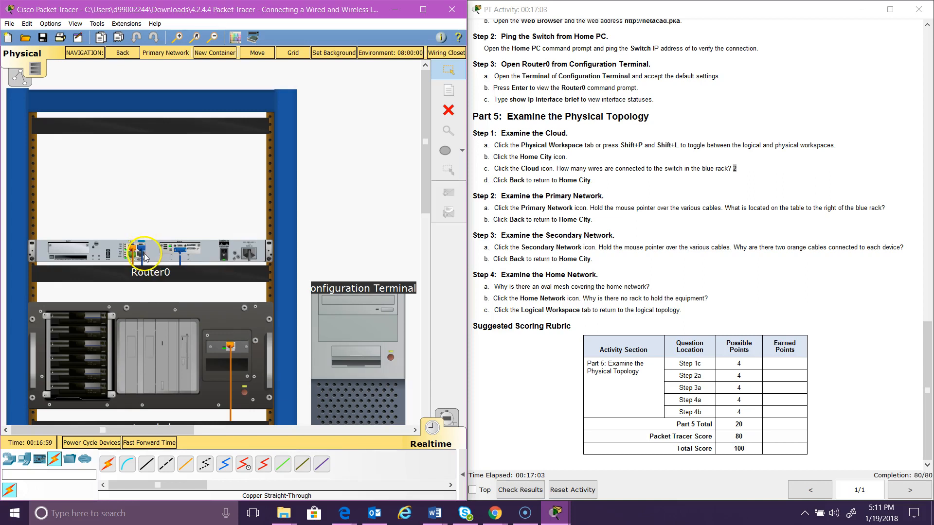
mouse_move(144, 256)
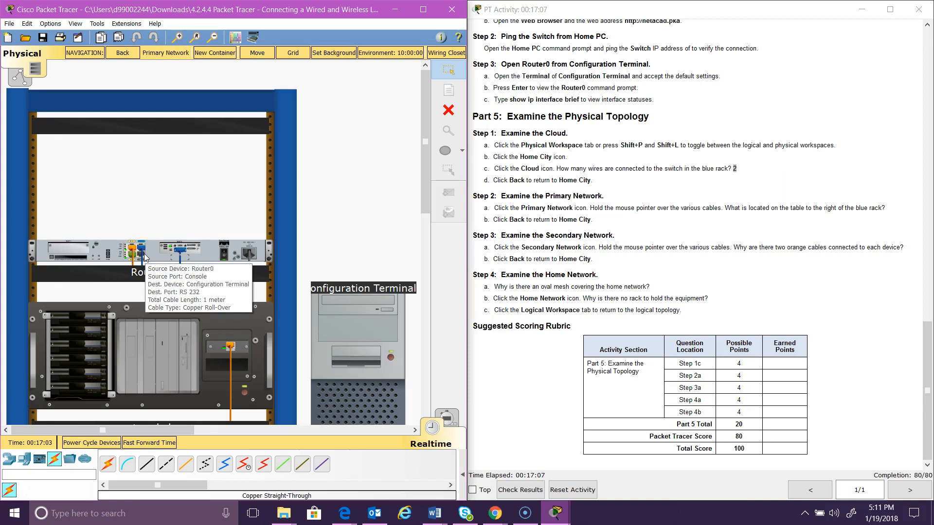
Step: Inspect the netacad.pka server's cable and the Configuration Terminal on the table, then return to Home City
click(229, 347)
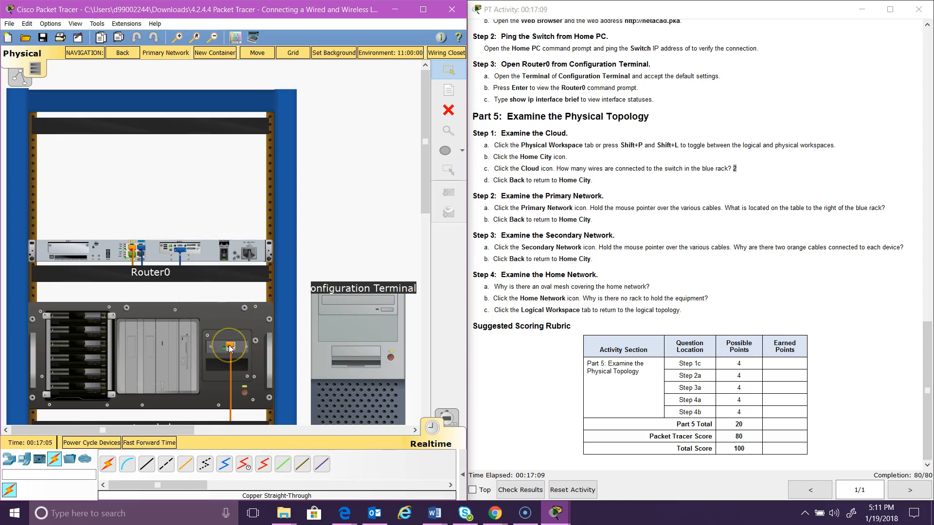
mouse_move(230, 348)
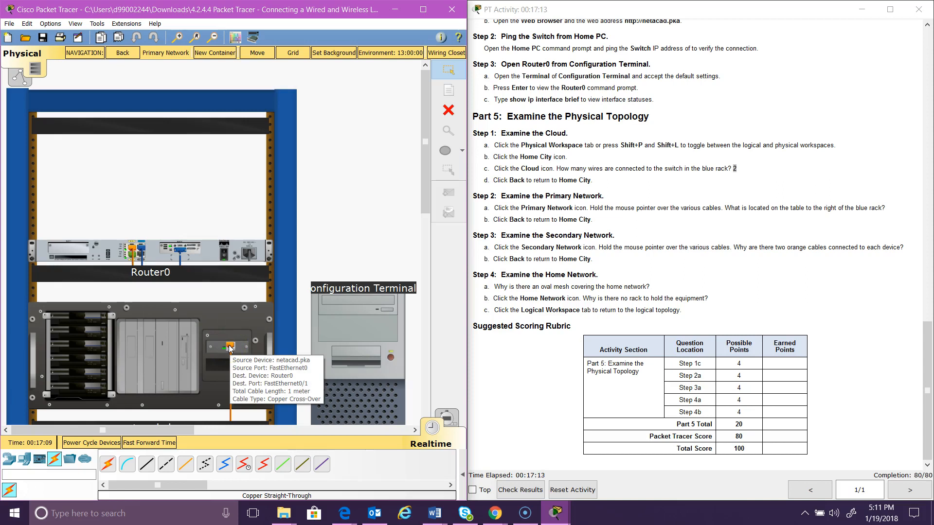
click(424, 199)
drag(425, 200, 437, 266)
click(389, 319)
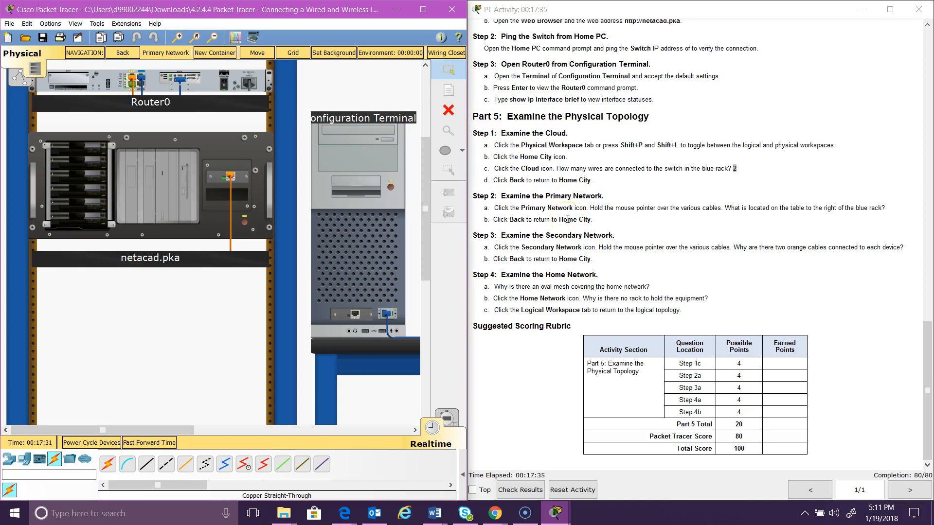
click(110, 54)
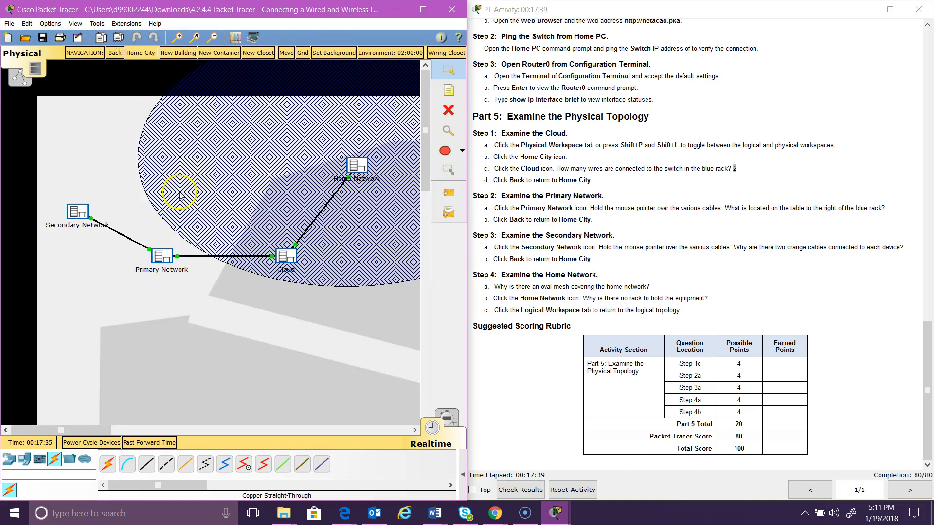
Step: Open the Secondary Network, inspect the cable connections on Router1 and the Switch, and return to Home City
click(85, 216)
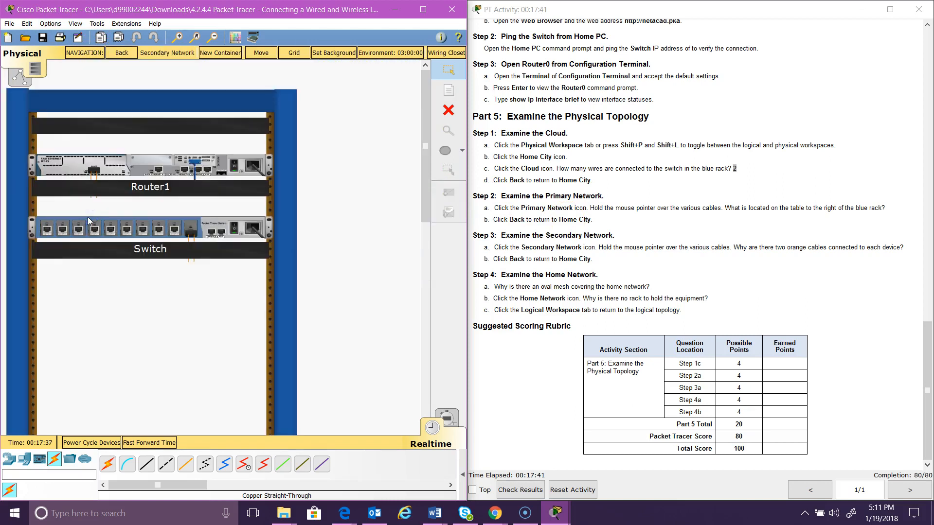
mouse_move(197, 167)
mouse_move(193, 237)
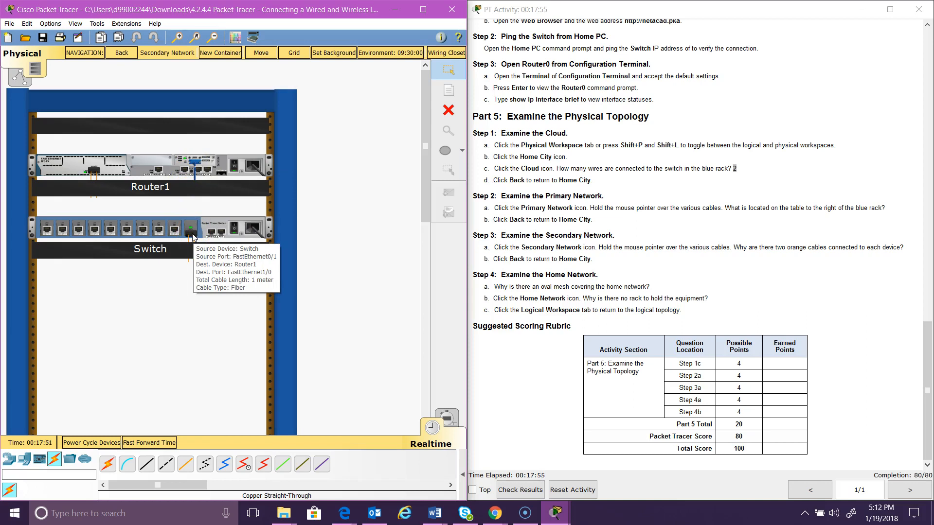
click(122, 54)
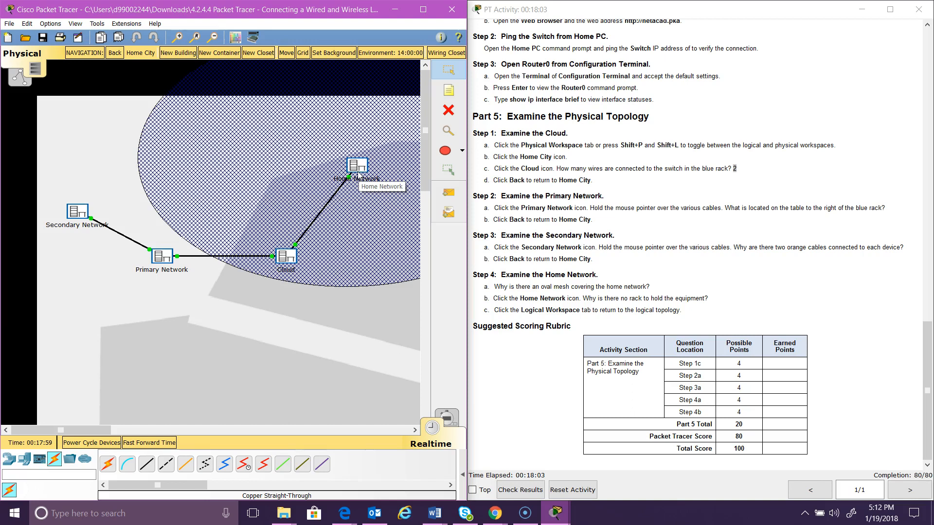
Step: Open the Cloud container, inspect the cables attached to the Cloud device, and return to Home City
click(290, 256)
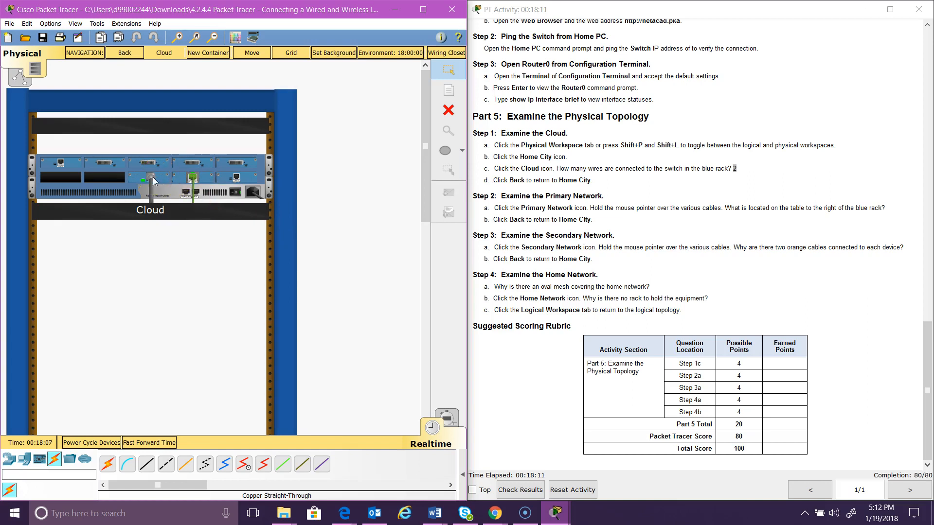
click(197, 178)
mouse_move(195, 176)
click(127, 55)
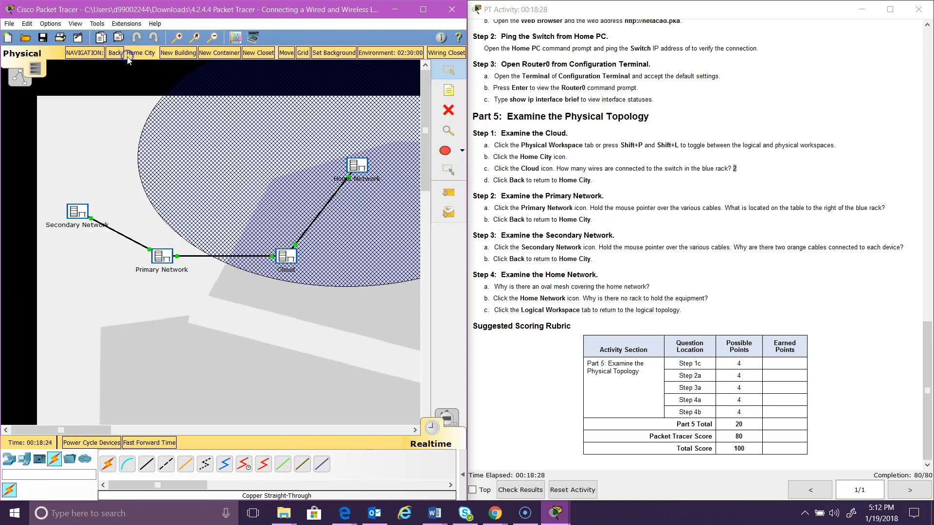
Step: Open the Home Network, inspect the network connections of Family PC and Home PC, and return to the logical topology
drag(361, 172, 358, 171)
click(359, 171)
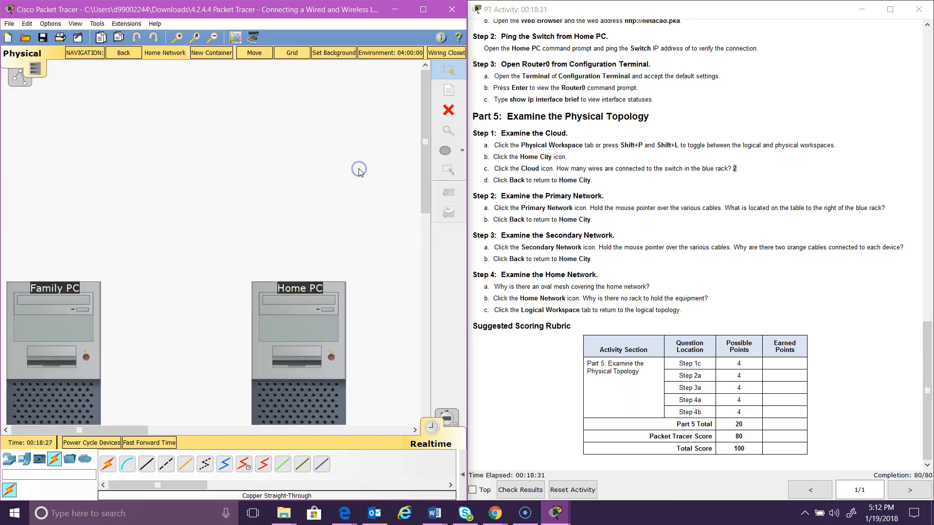
drag(426, 194, 426, 261)
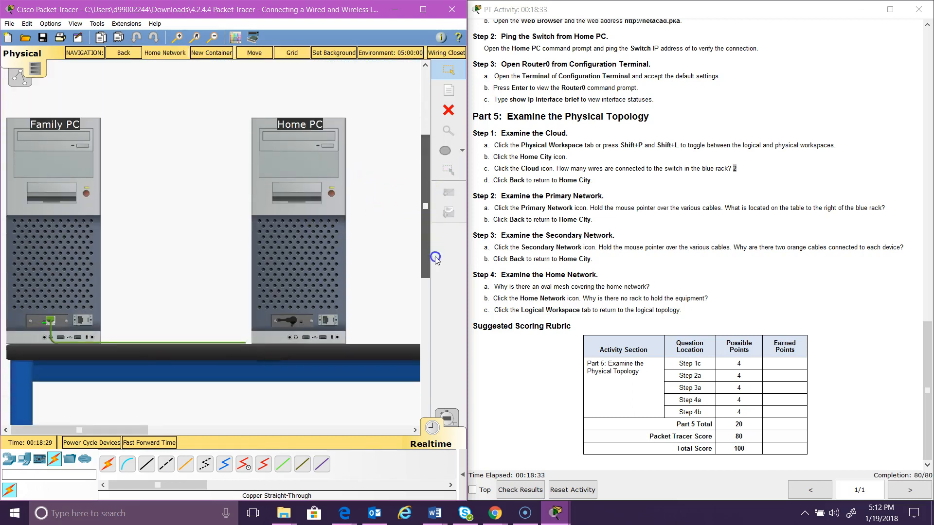
mouse_move(53, 319)
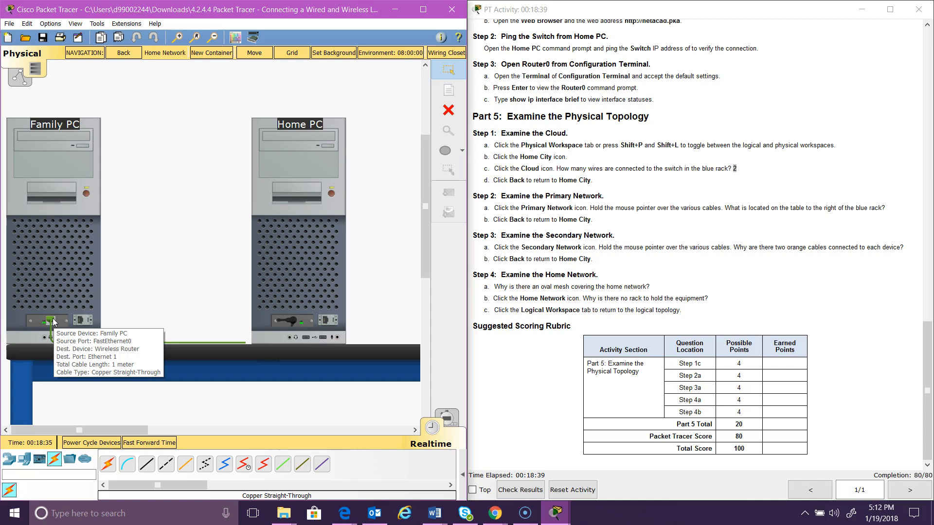
mouse_move(291, 324)
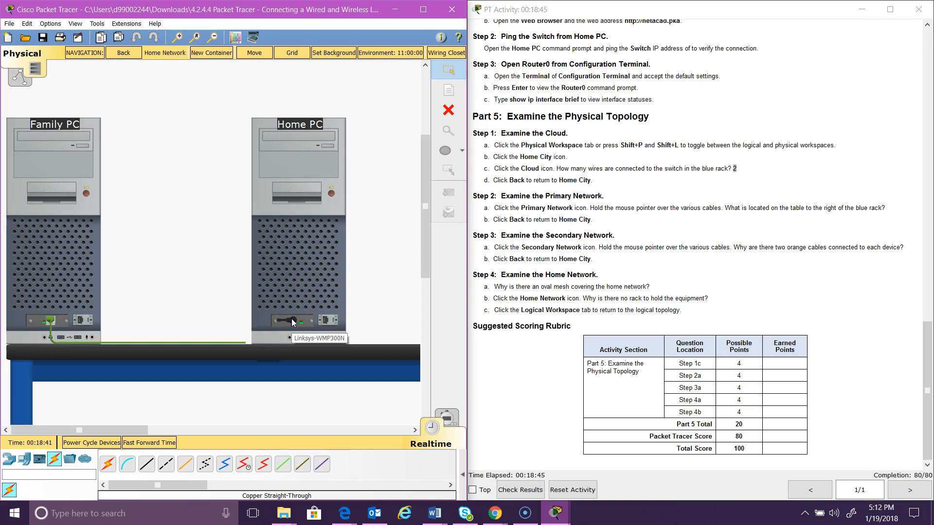
click(123, 52)
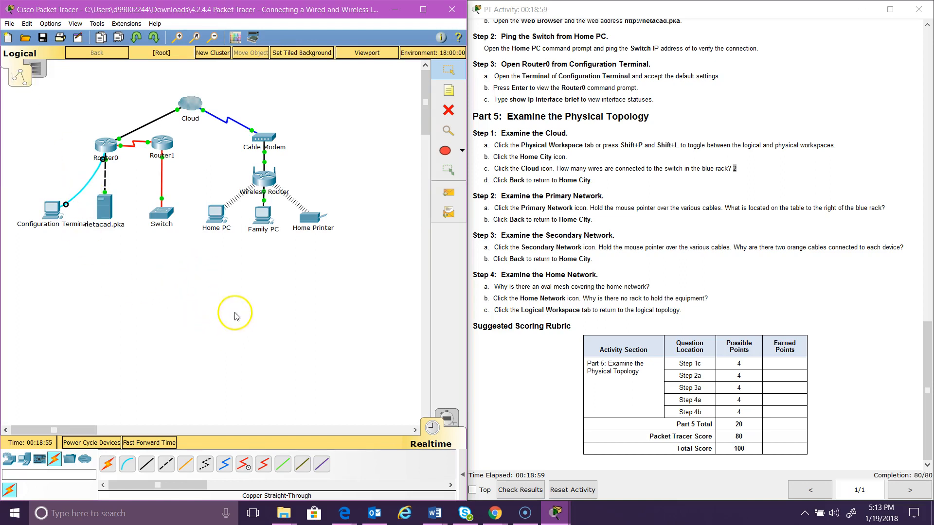
click(119, 214)
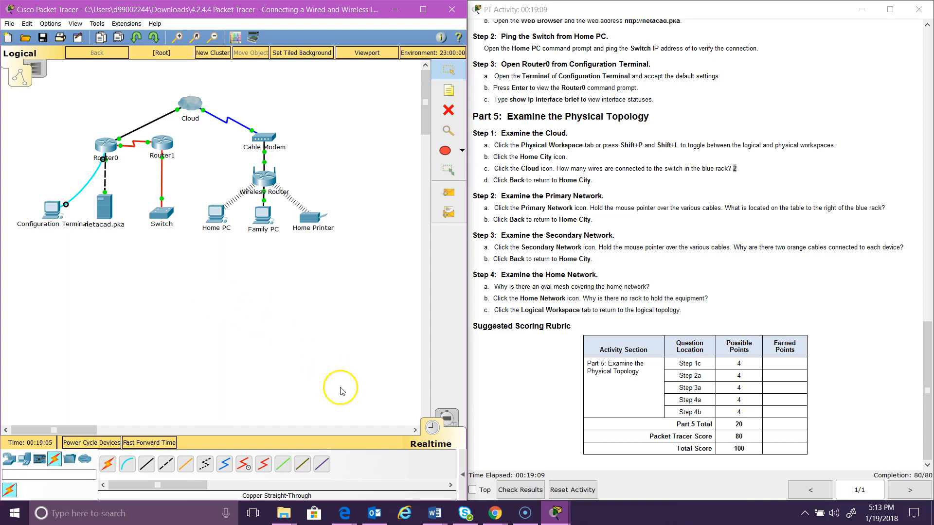
Step: Check the activity results and review the list of assessment items
click(520, 490)
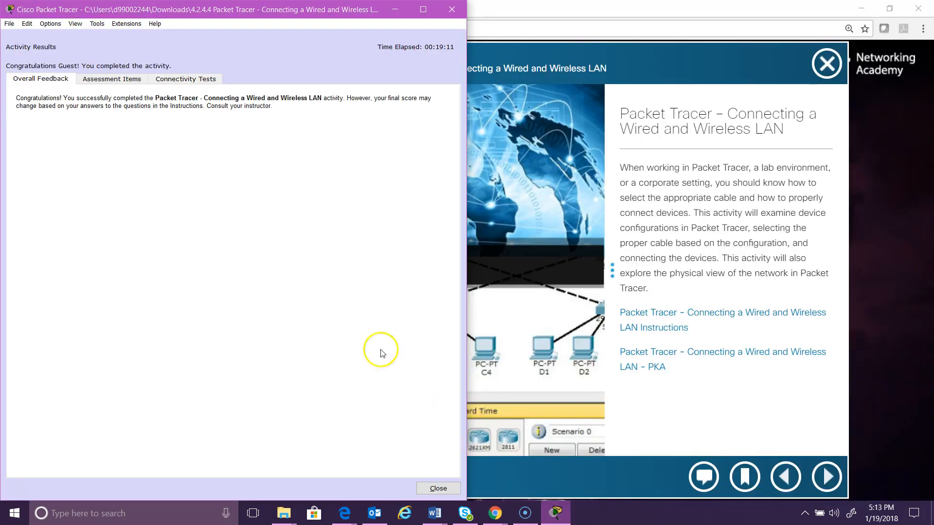
click(102, 81)
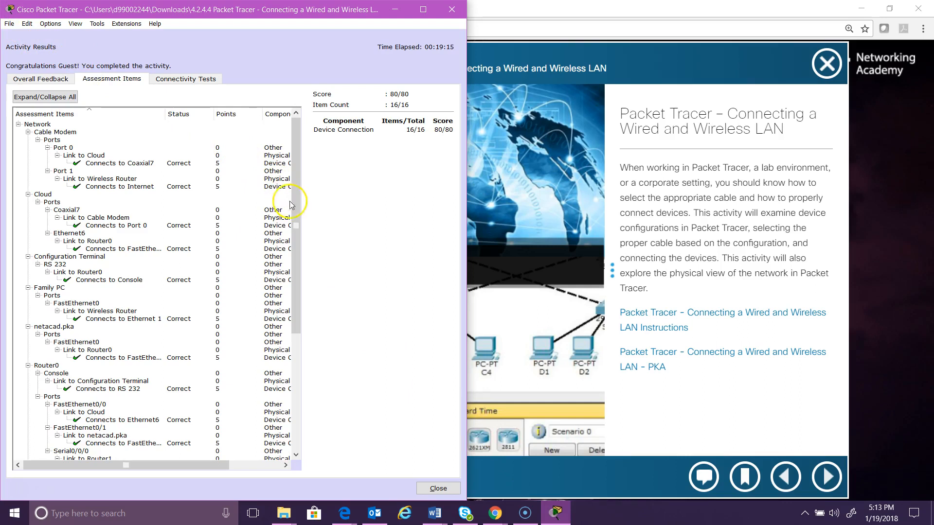
drag(295, 209, 295, 245)
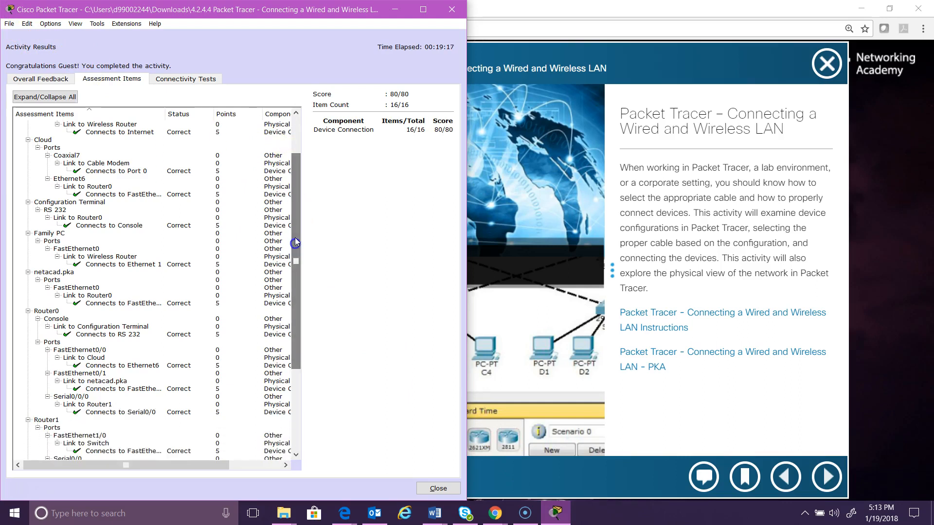